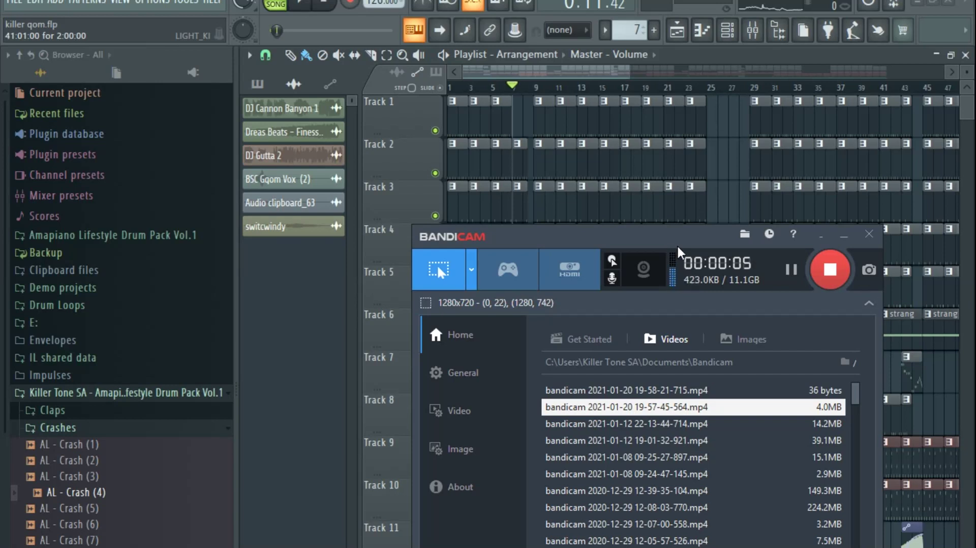
Move the screen recorder window off the playlist and hide the browser to widen the arrangement view
left_click_drag(674, 236, 534, 372)
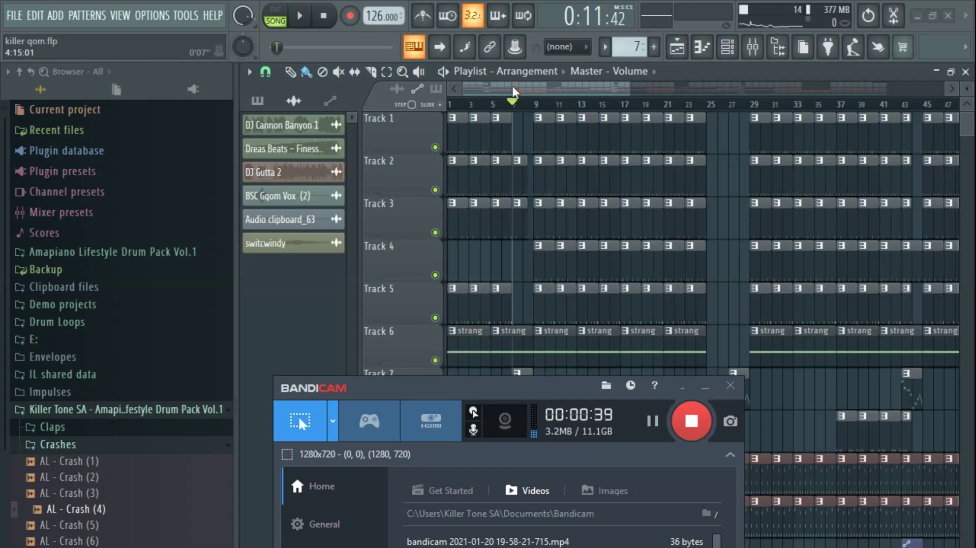
left_click(512, 86)
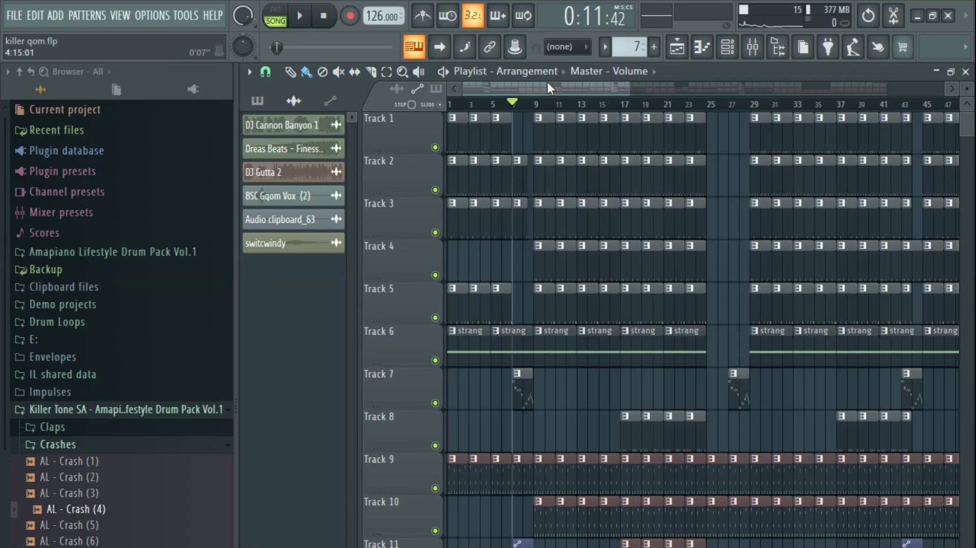
left_click(778, 47)
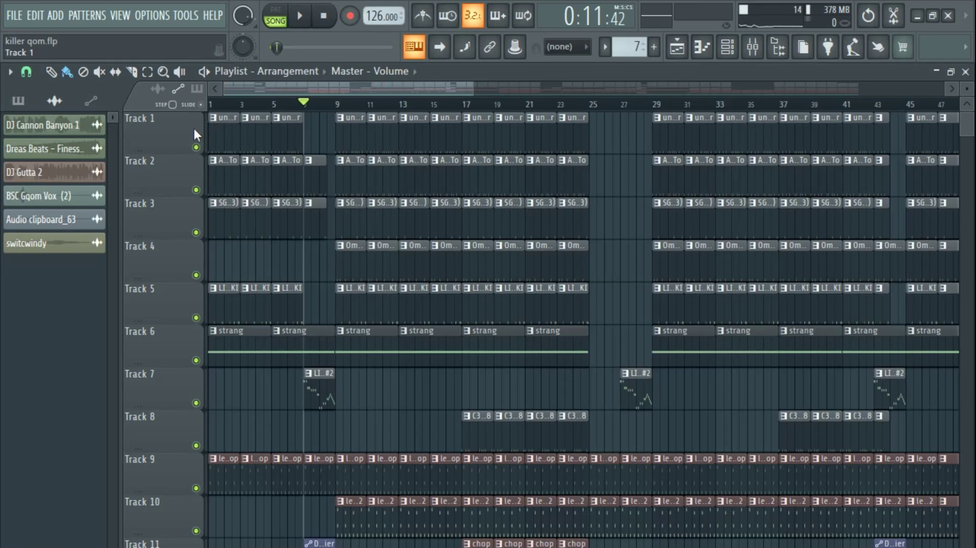
Reset the song position to the beginning and start playing the arrangement
left_click(324, 17)
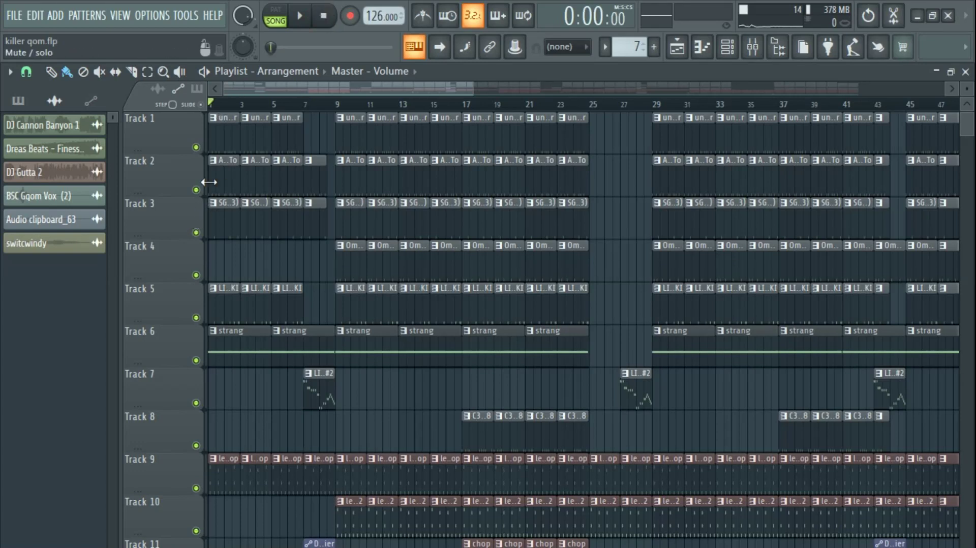
left_click(307, 23)
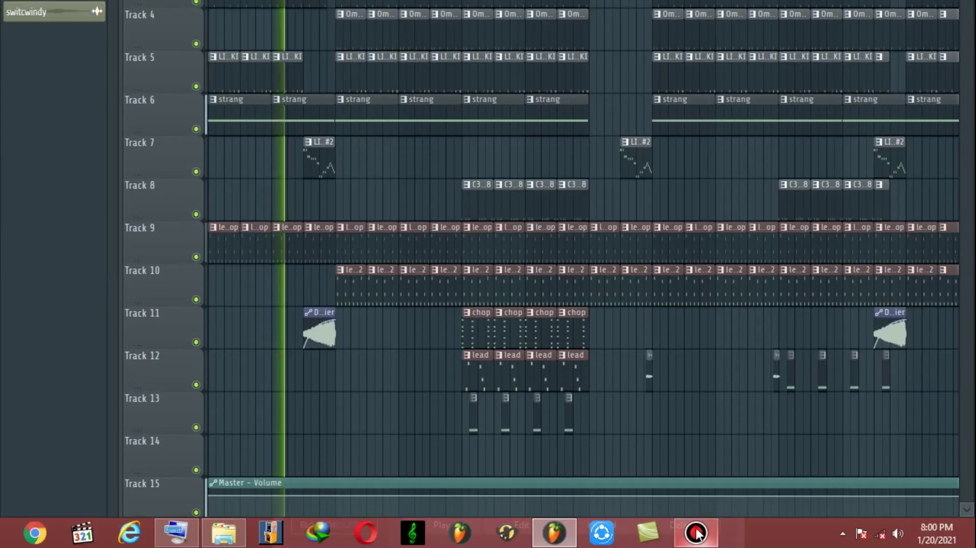
Bring up the Bandicam window to check the recording, and minimize it again
left_click(696, 532)
left_click_drag(570, 159, 587, 361)
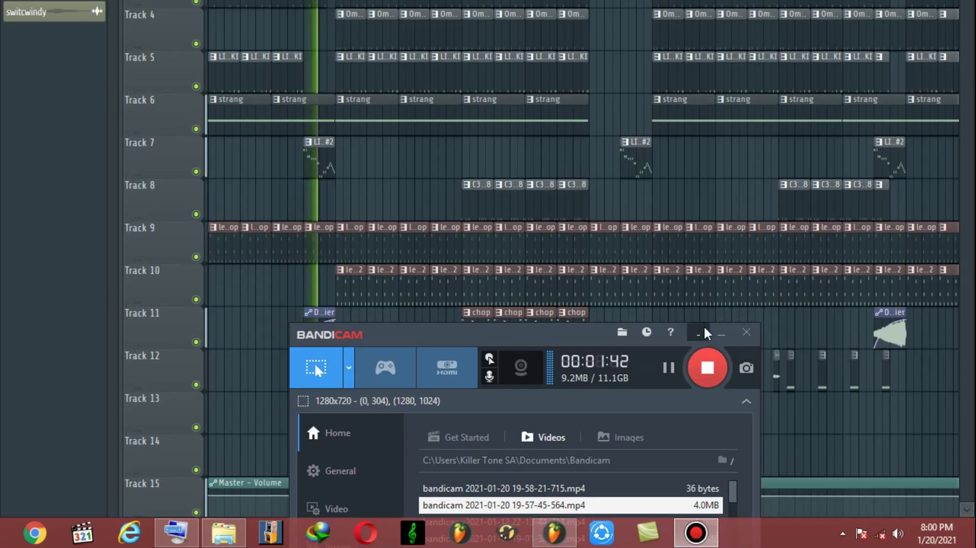
left_click(718, 334)
Open the Windows recording devices list to check the microphone and move the Sound window out of the way
right_click(897, 533)
left_click(849, 492)
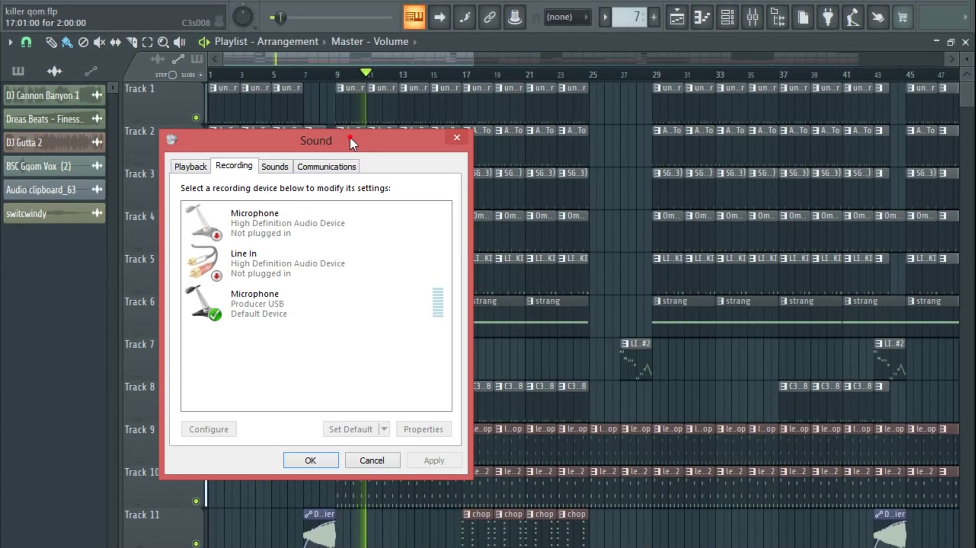
left_click_drag(350, 74, 266, 190)
left_click_drag(127, 417, 169, 498)
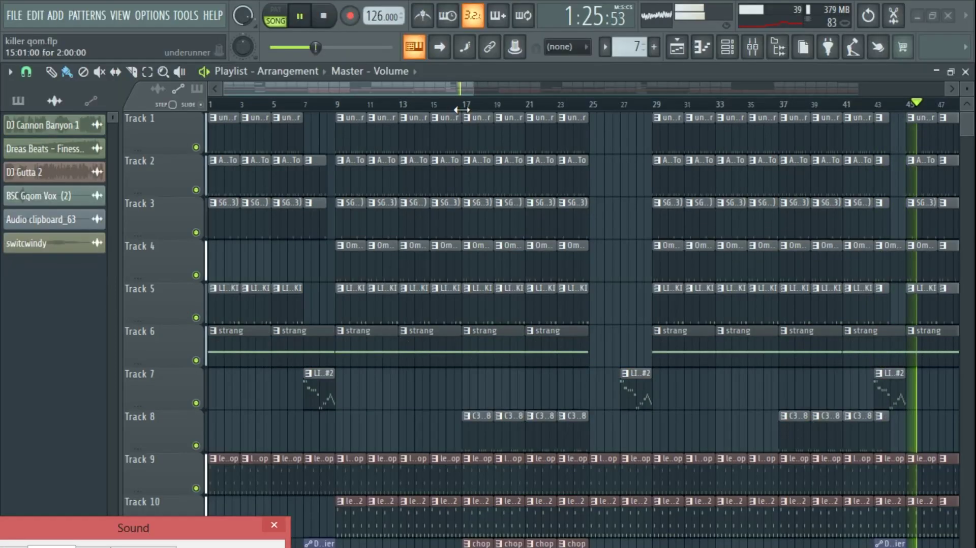
Set the FL Studio ASIO buffer length to 512 samples in the audio settings and close them
left_click_drag(444, 84, 538, 89)
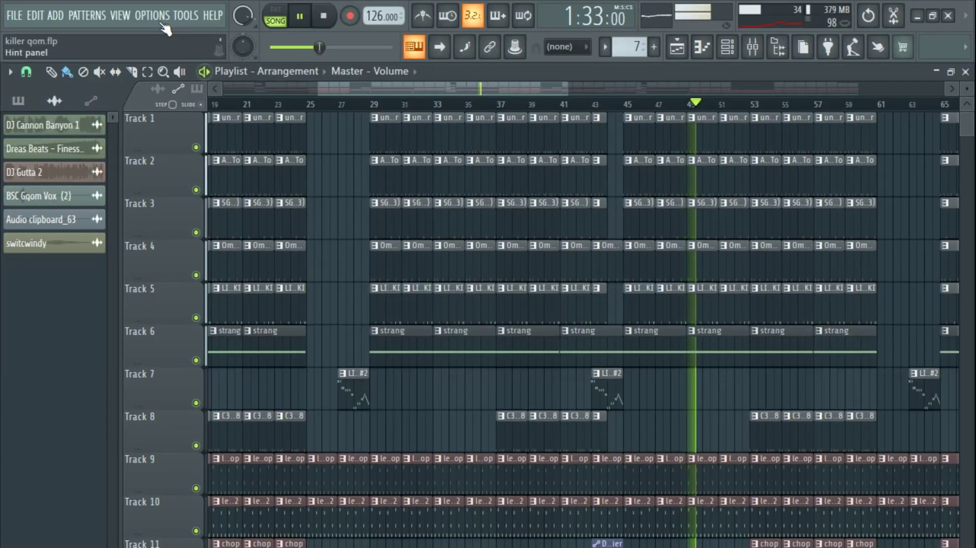
left_click(152, 15)
left_click(173, 64)
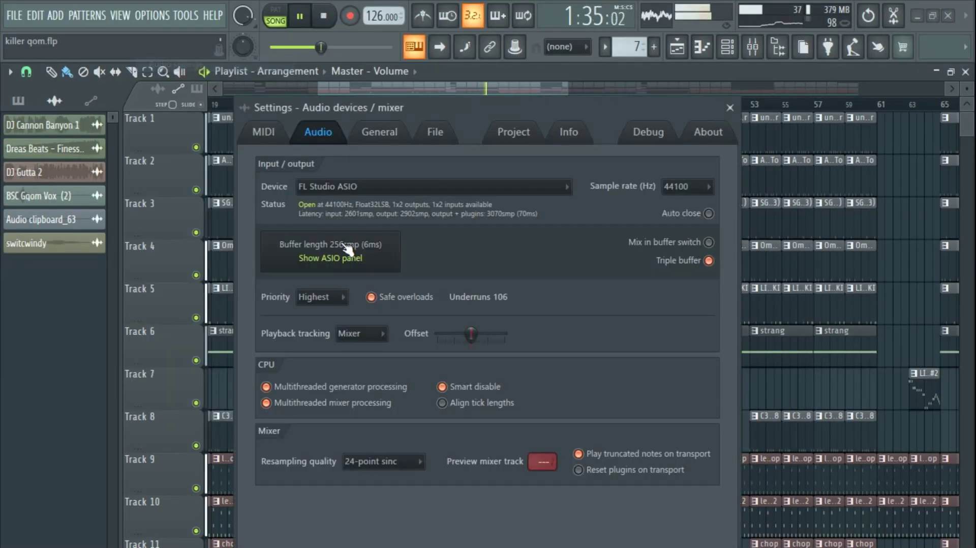
left_click(347, 252)
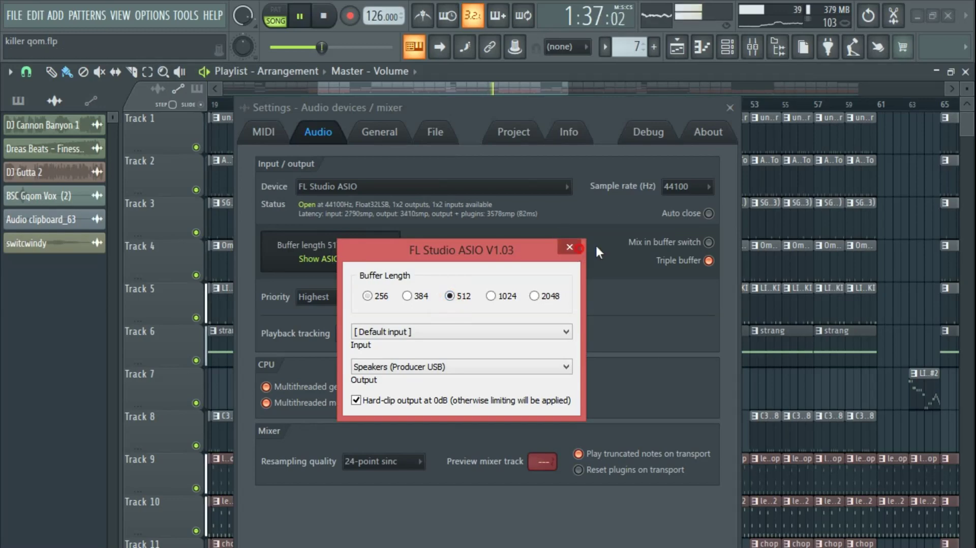
left_click(569, 247)
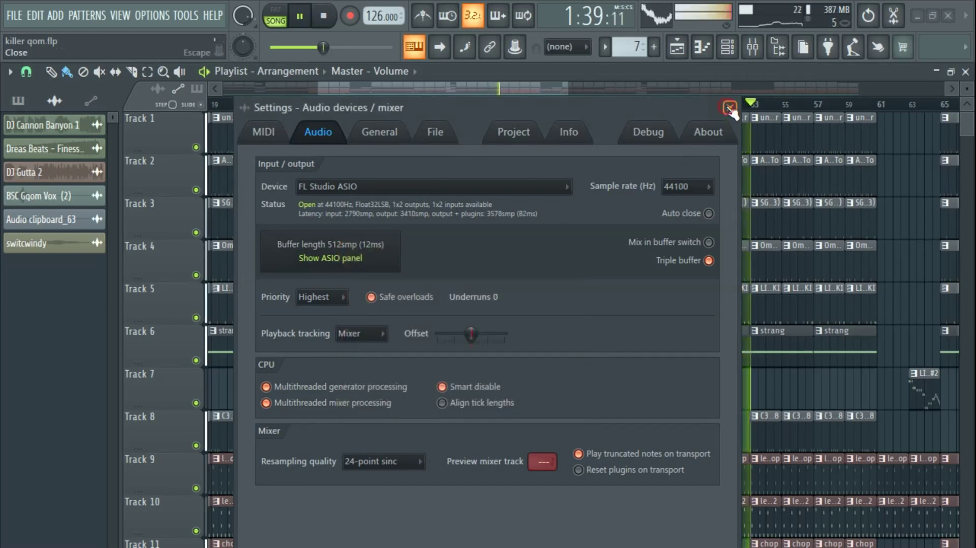
left_click(730, 108)
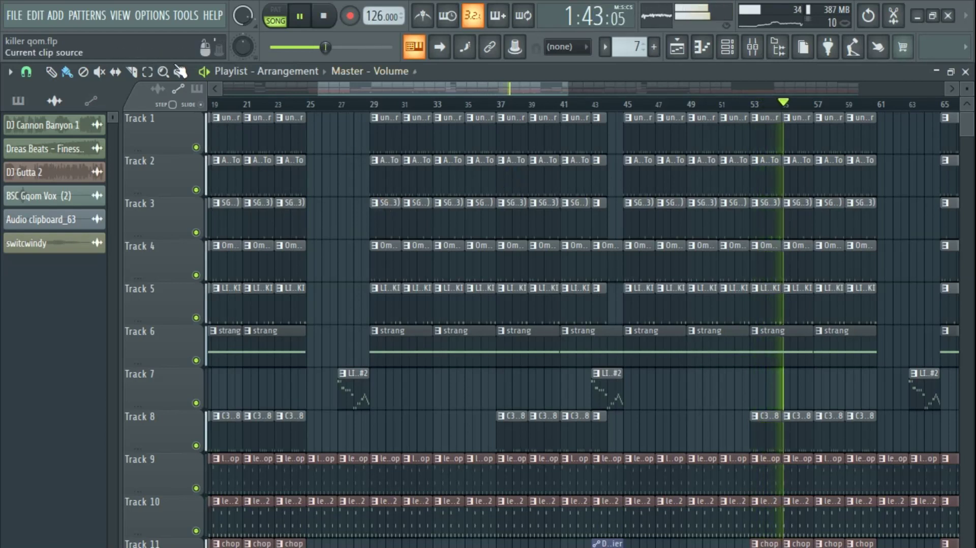
Stop playback and close the playlist to work in the channel rack
left_click(327, 18)
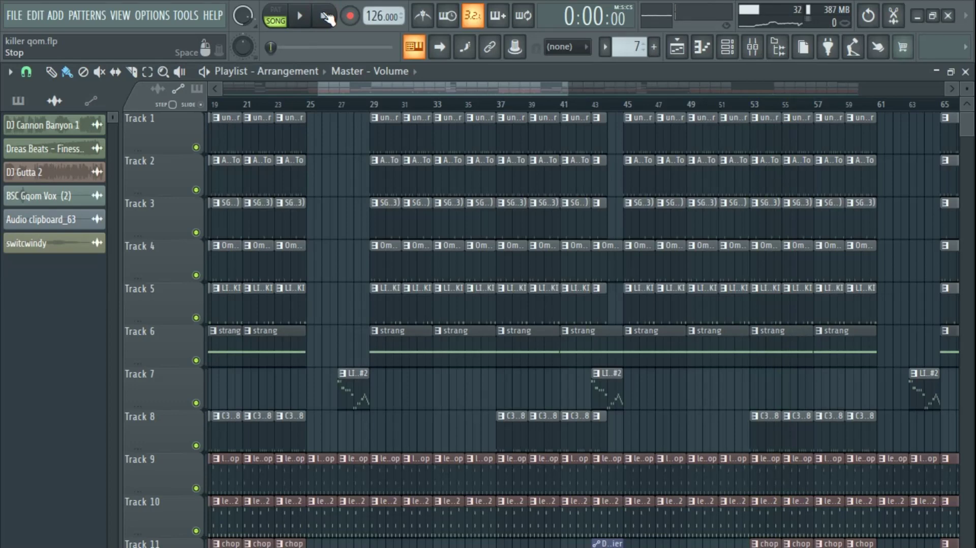
left_click_drag(300, 86, 282, 86)
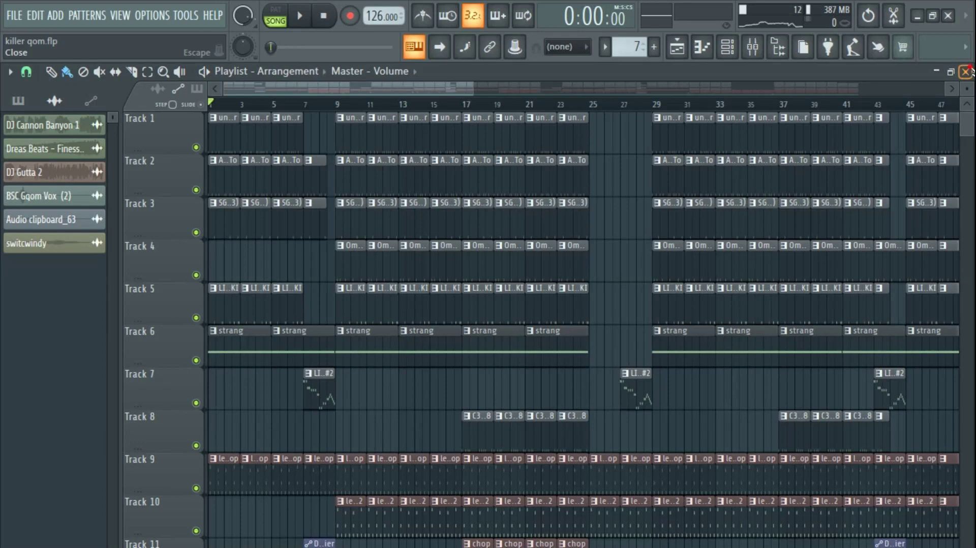
left_click(966, 72)
left_click(424, 96)
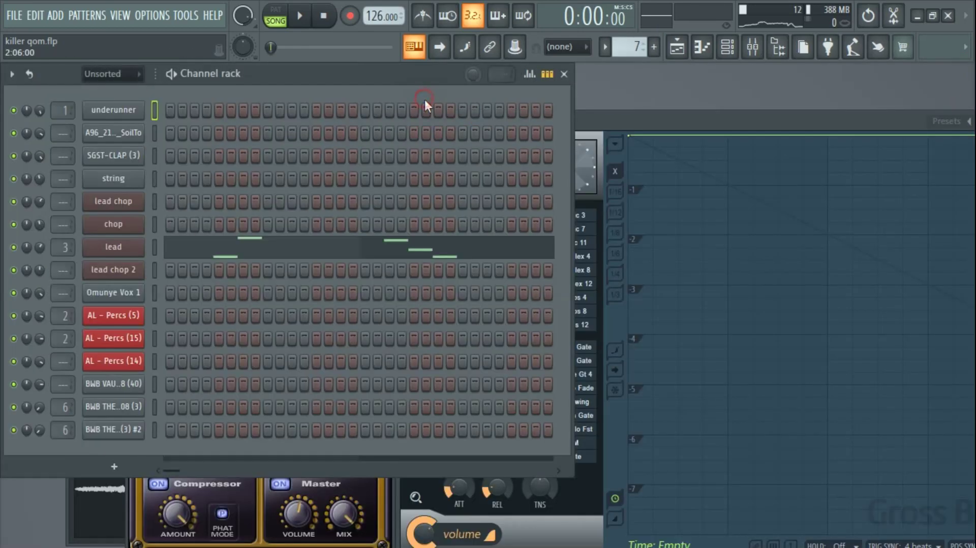
Browse through the patterns and select pattern 1
scroll(630, 46, "down", 2)
scroll(631, 46, "down", 4)
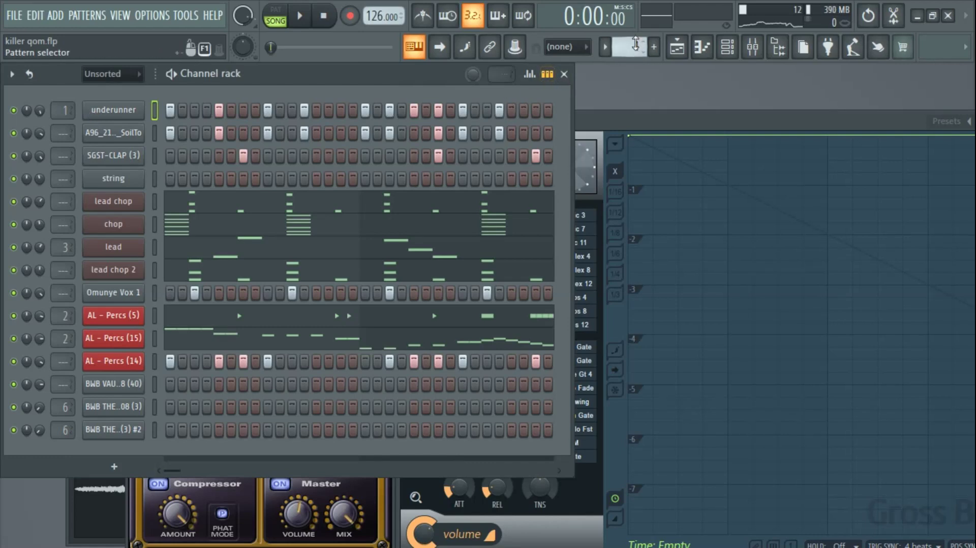
scroll(631, 46, "up", 1)
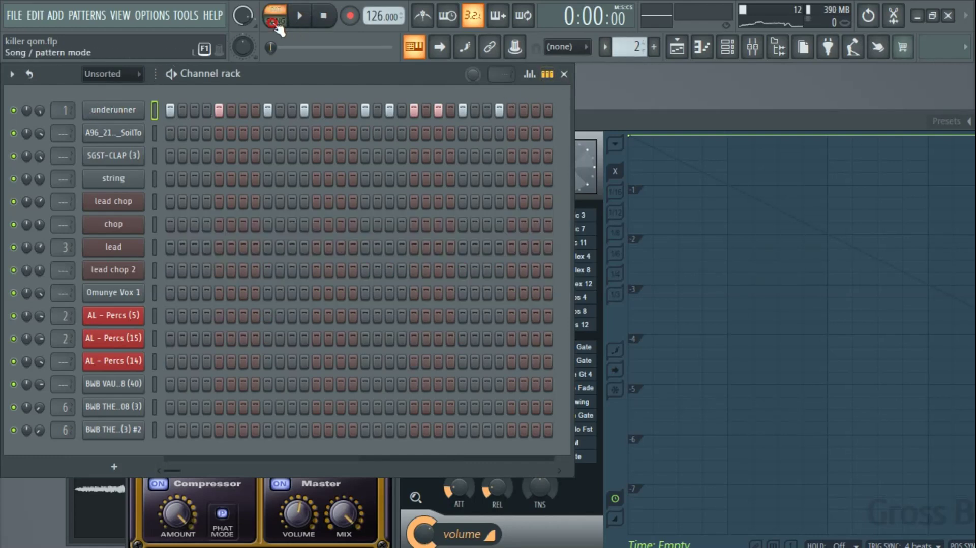
scroll(630, 47, "down", 1)
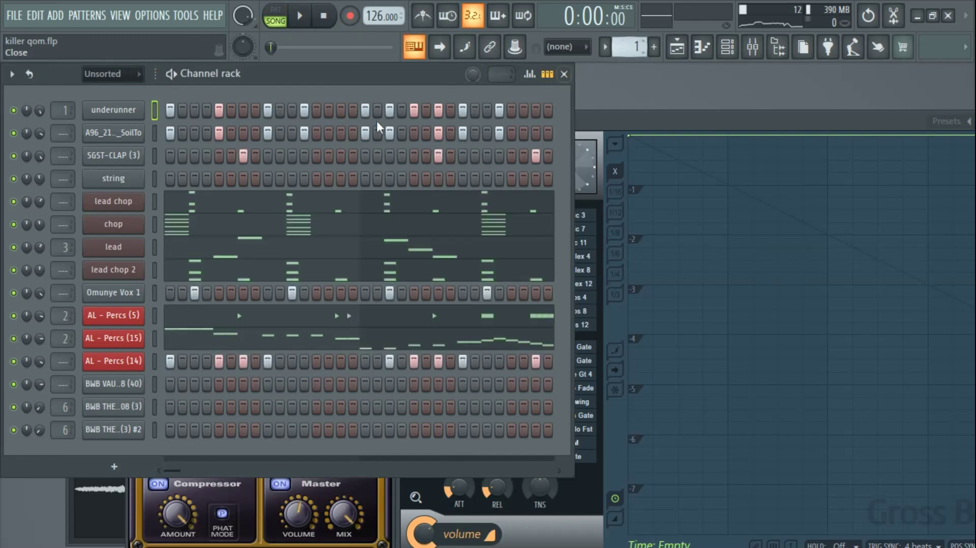
Solo the underunner channel and add the A96 SoilTo, SGST-CLAP (3) and AL - Percs (14) channels by unmuting them
right_click(14, 110)
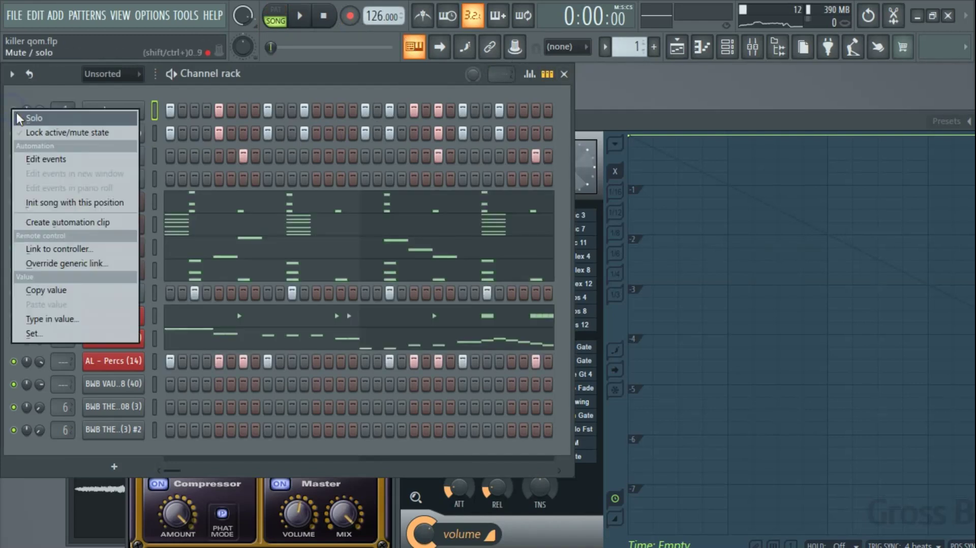
left_click(20, 120)
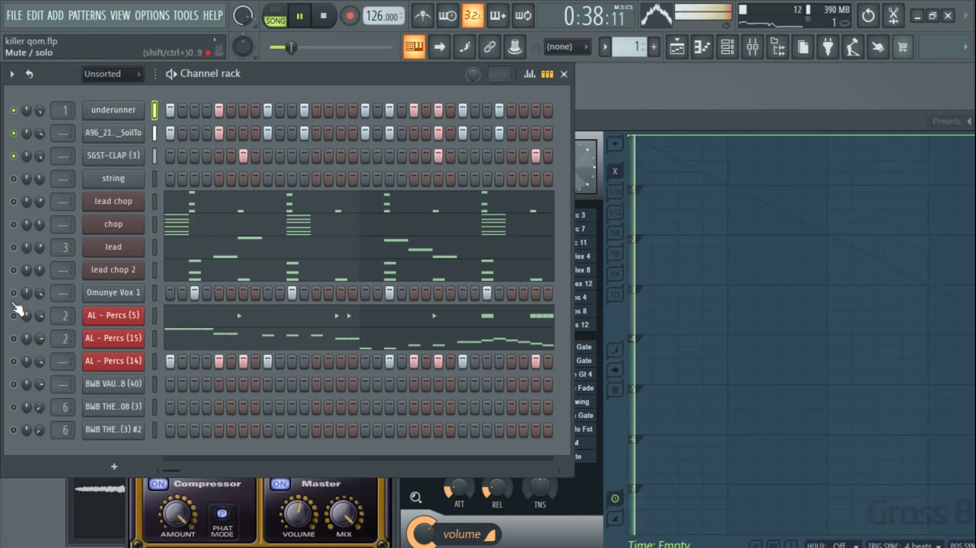
left_click(13, 362)
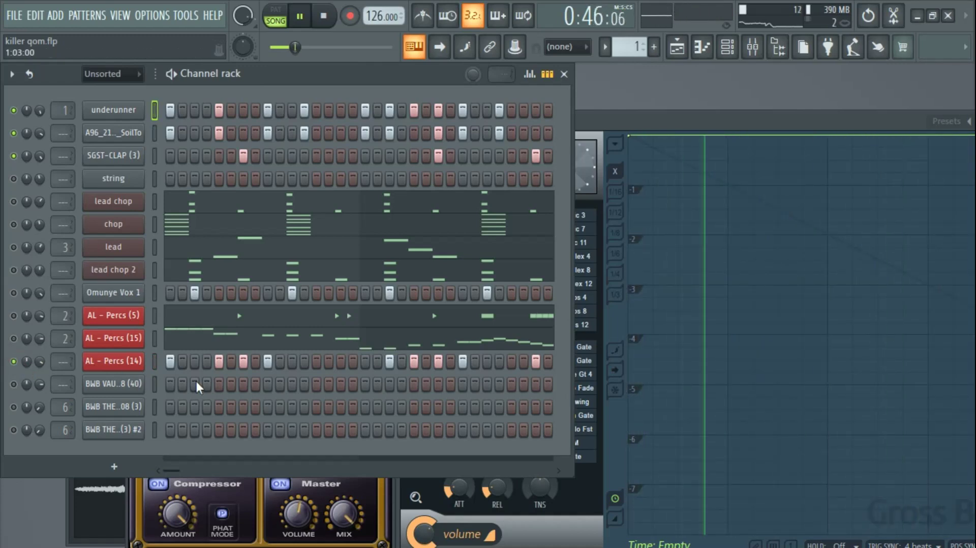
Switch playback to pattern mode and unmute the Omunye Vox 1 channel
left_click(275, 10)
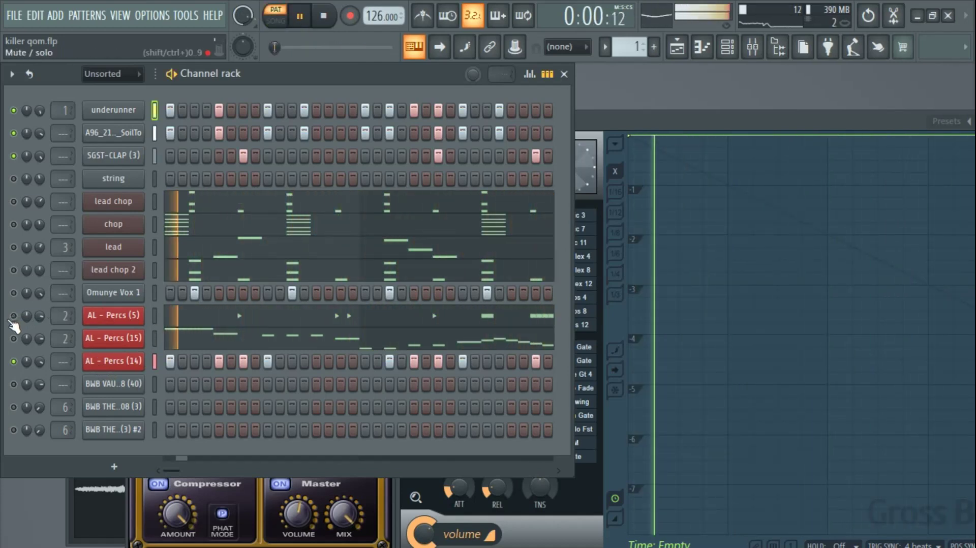
left_click(14, 293)
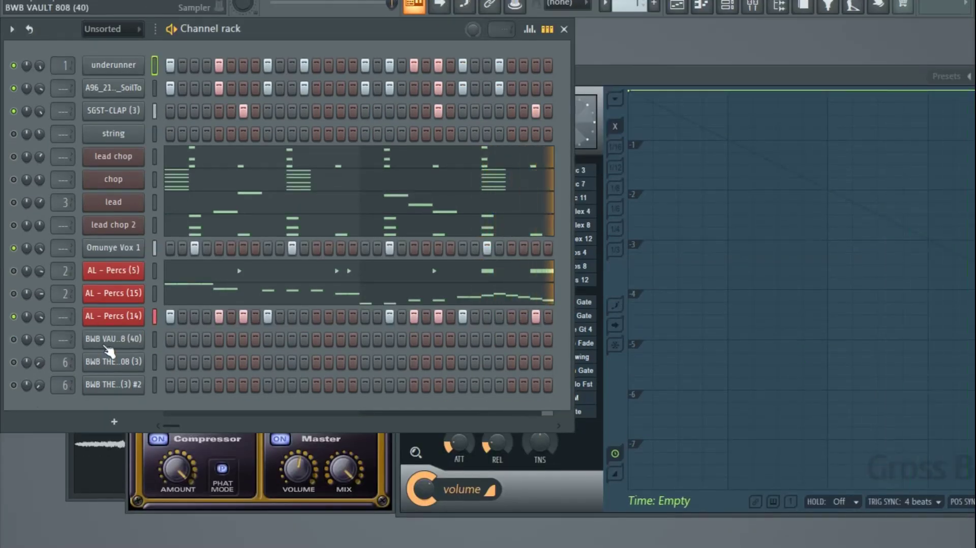
Inspect the sampler settings of the BWB VAULT 808 (40), BWB THE WAVE 808 (3) and BWB THE WAVE 808 (3) #2 channels
left_click(106, 345)
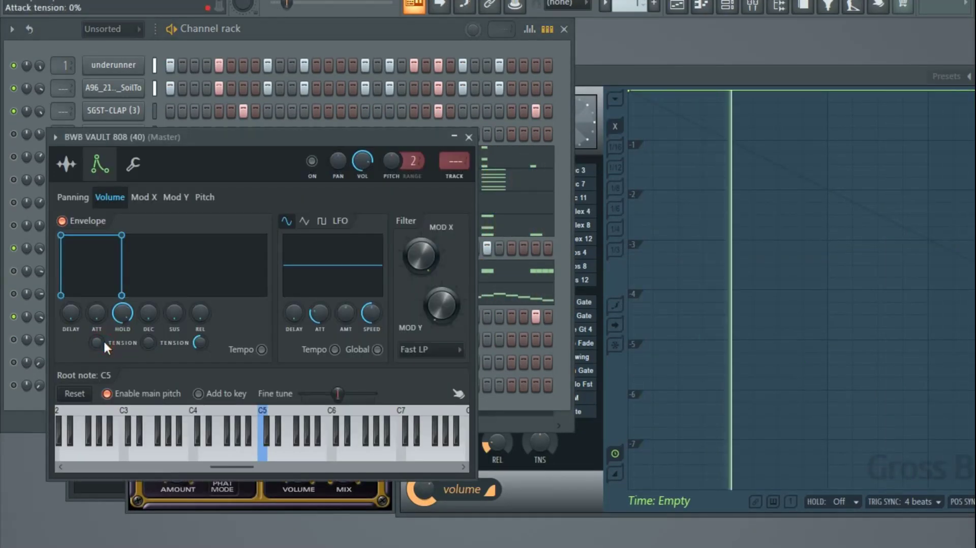
left_click(67, 167)
left_click(469, 138)
left_click(113, 290)
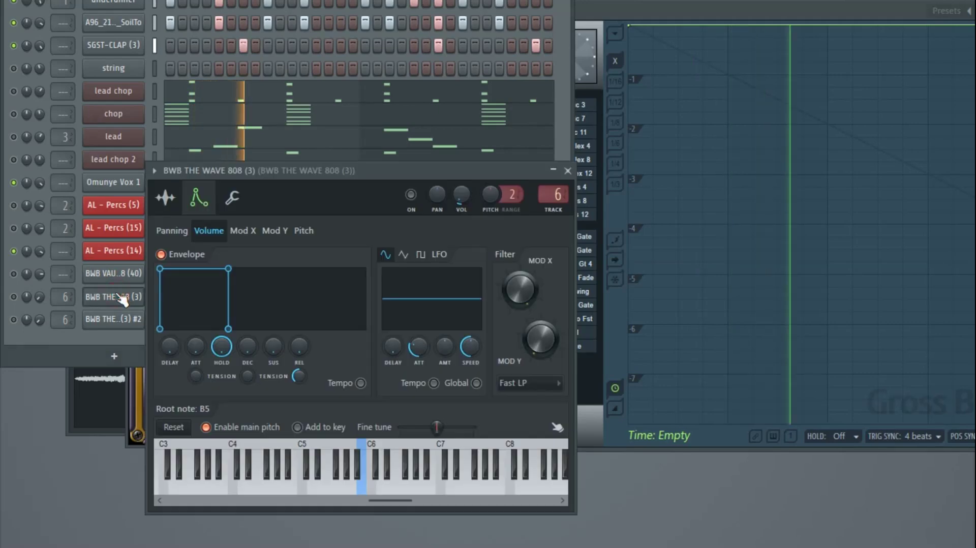
left_click(110, 322)
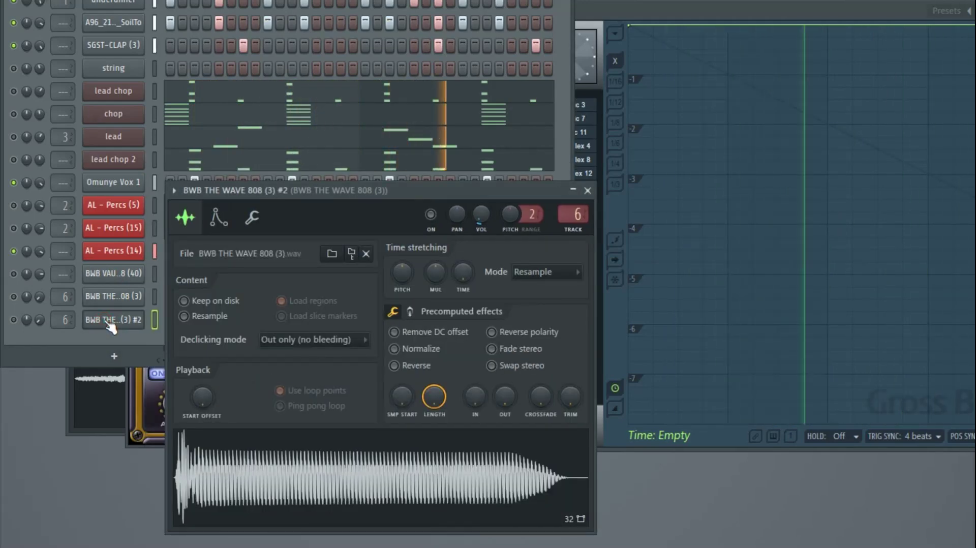
left_click(111, 321)
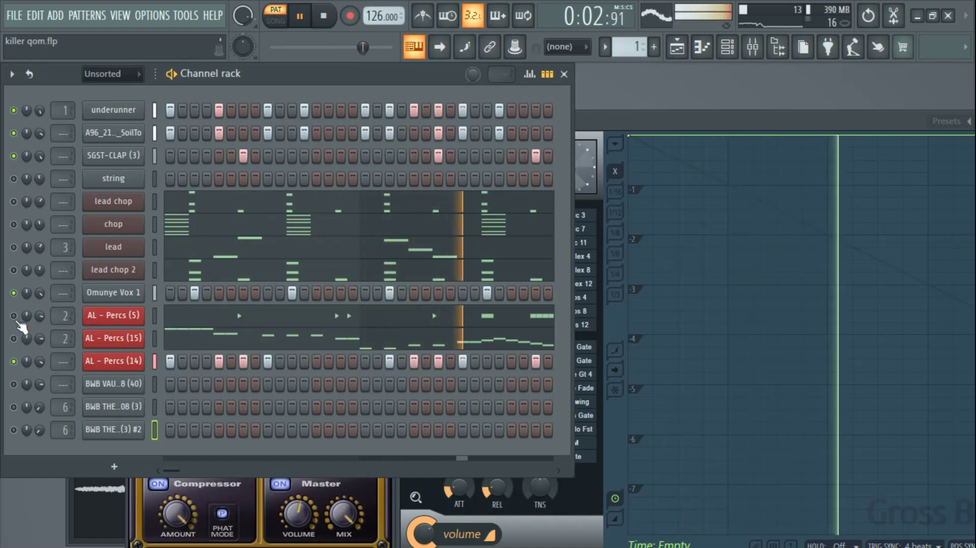
Unmute the AL - Percs (5) channel and review its notes in the piano roll
left_click(249, 321)
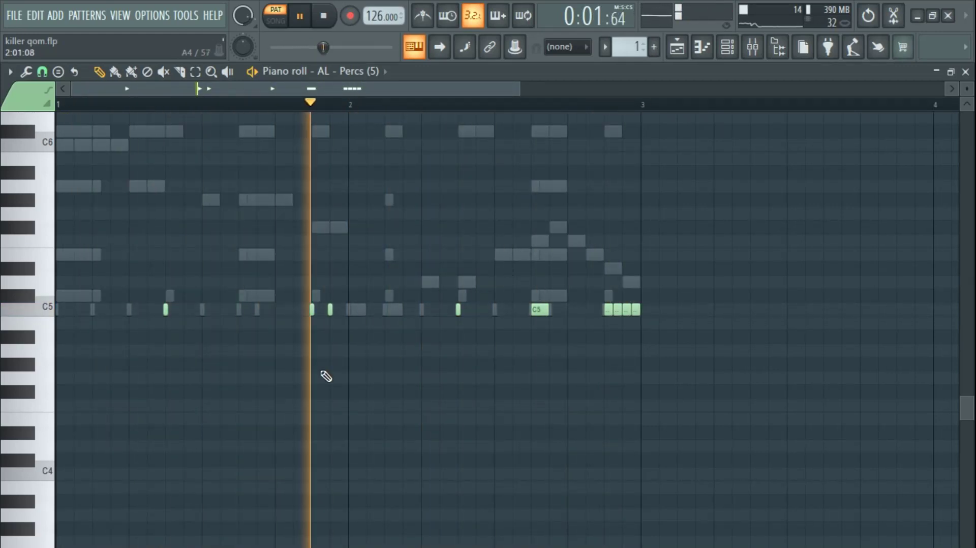
left_click(966, 73)
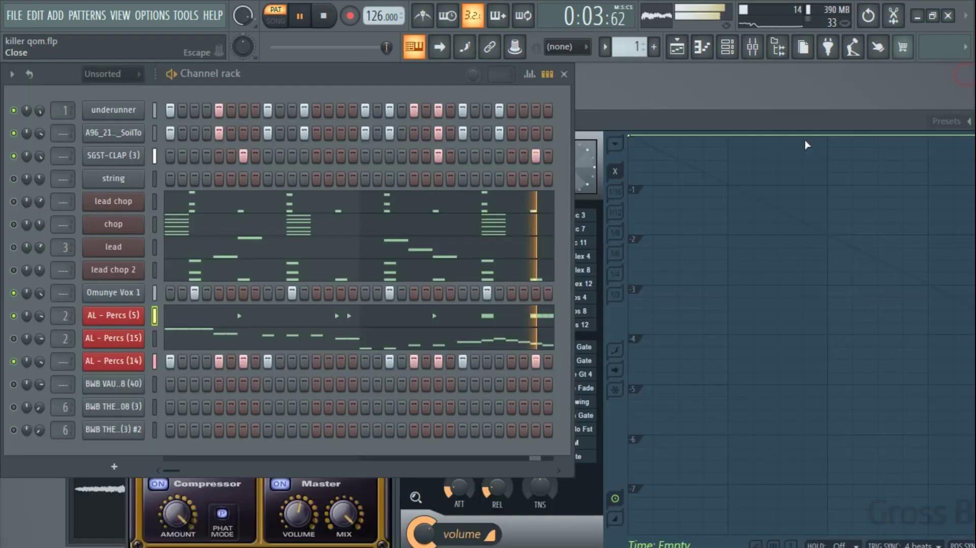
Solo the AL - Percs (15) channel and review its melody in the piano roll
right_click(12, 340)
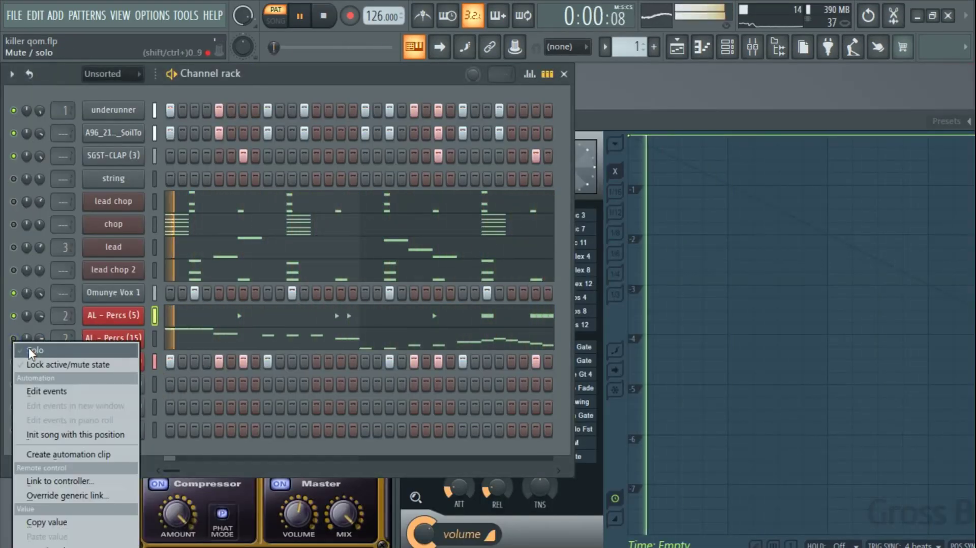
left_click(28, 348)
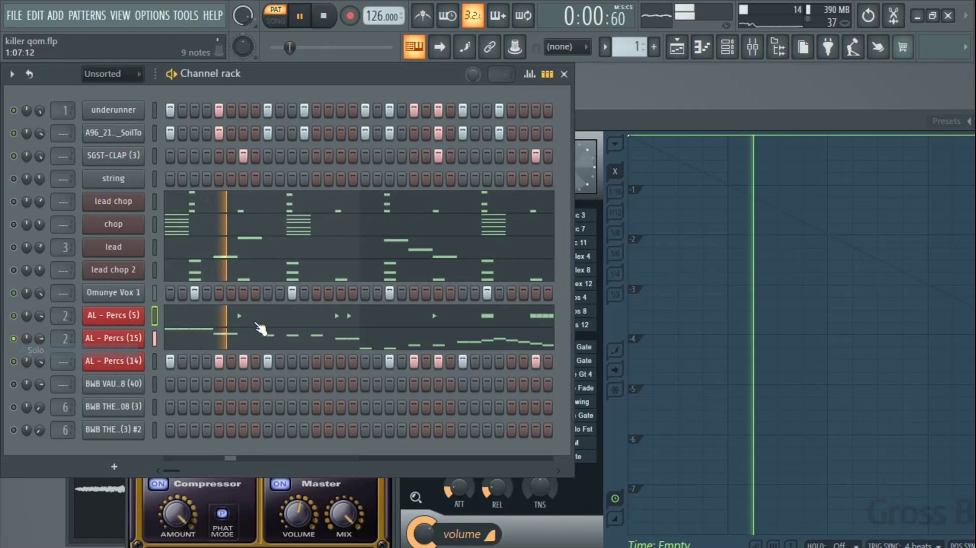
left_click(331, 334)
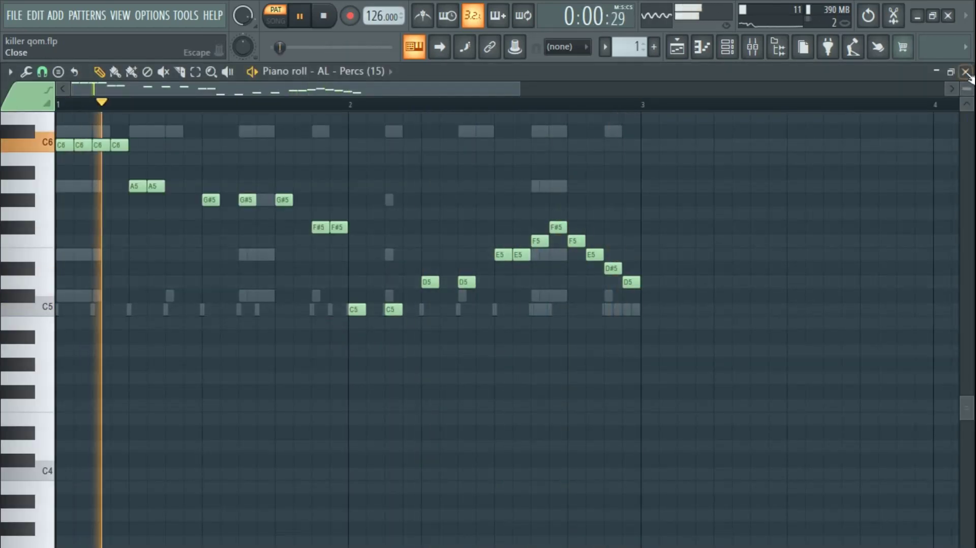
key("F7")
left_click(453, 345)
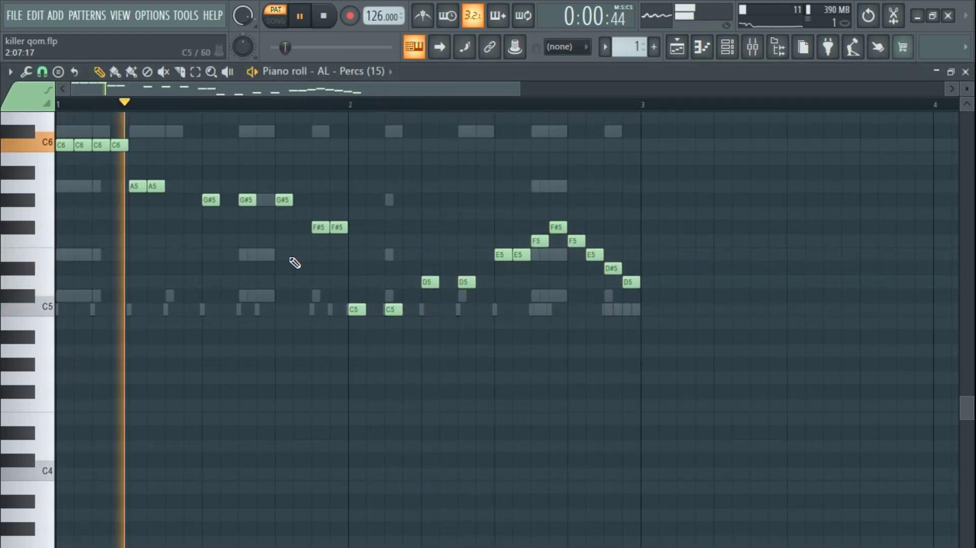
left_click(964, 75)
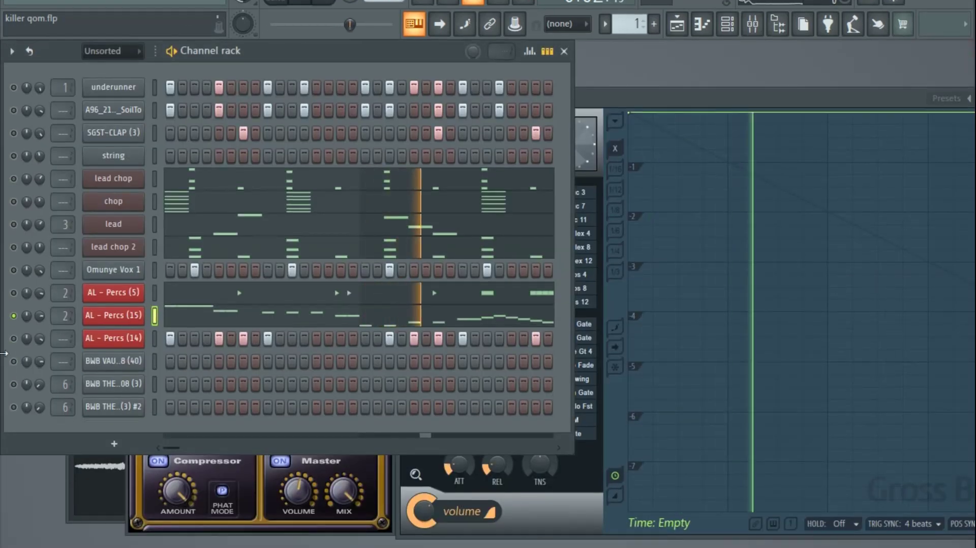
End the AL - Percs (15) solo, then solo the lead chop channel, play the pattern and review its notes in the piano roll
right_click(23, 314)
left_click(32, 325)
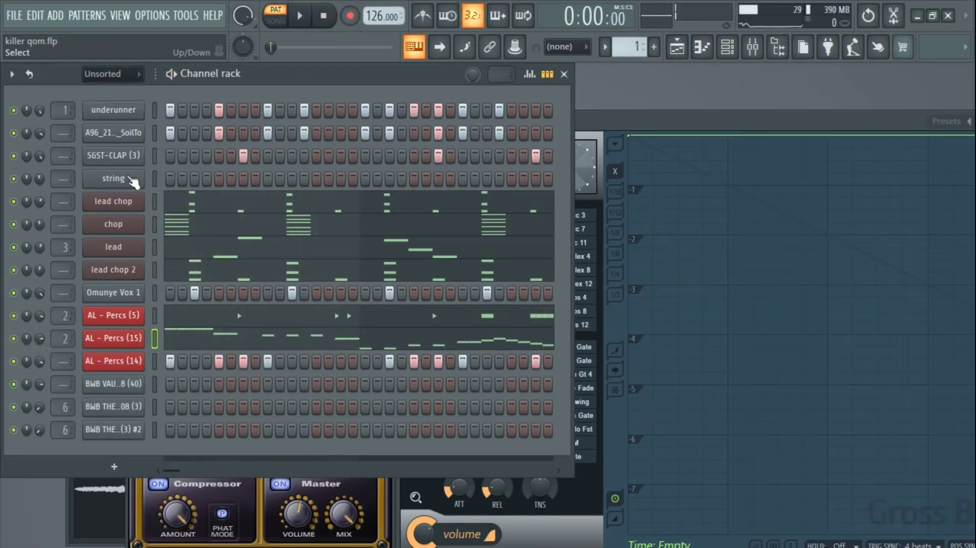
right_click(15, 203)
left_click(41, 215)
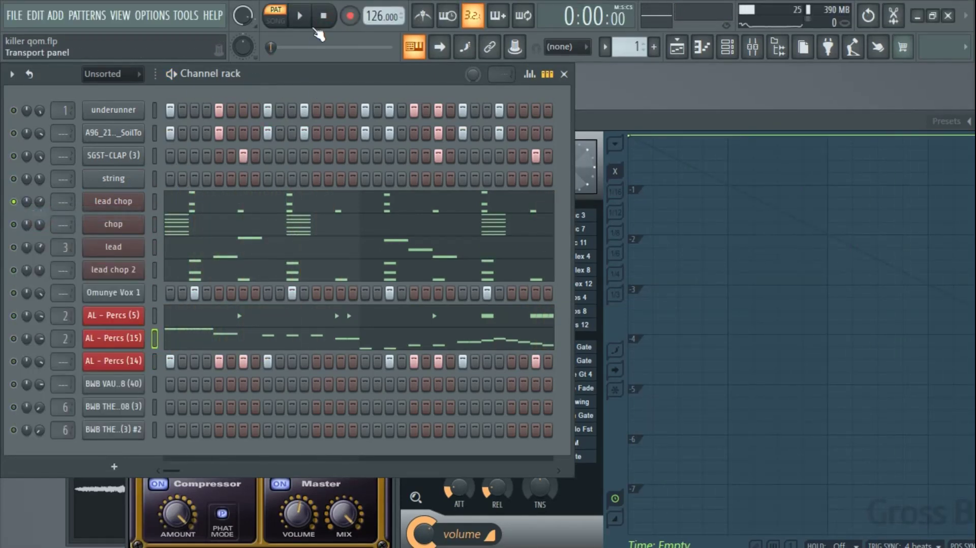
left_click(301, 15)
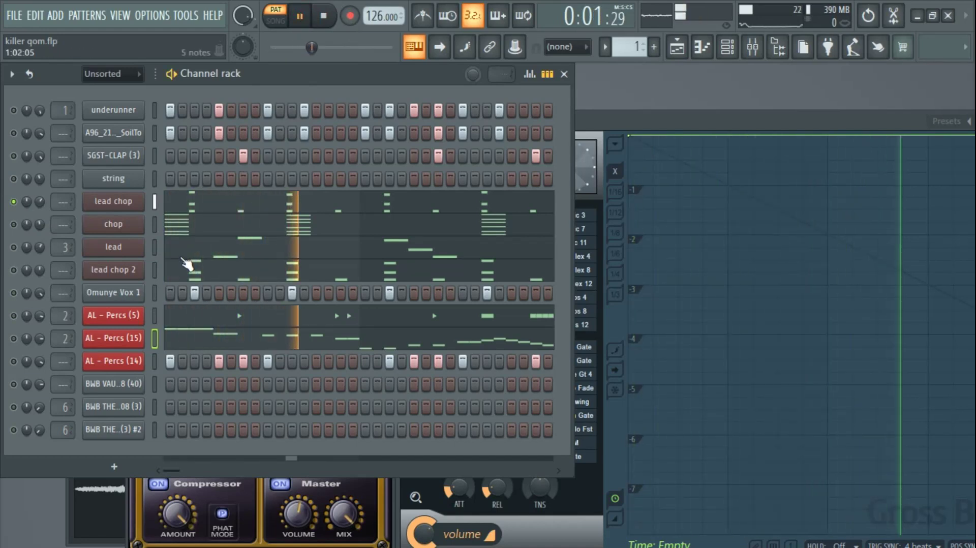
left_click(201, 213)
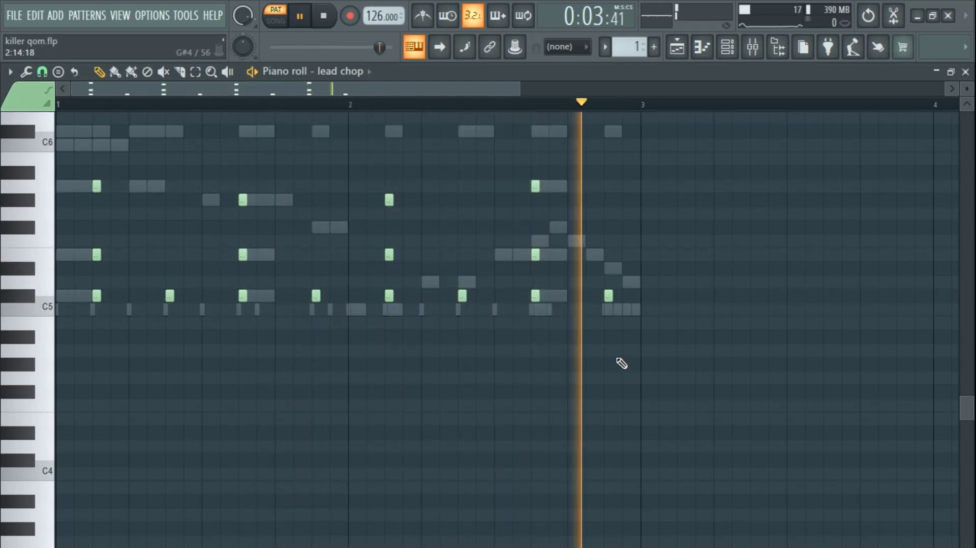
left_click(965, 72)
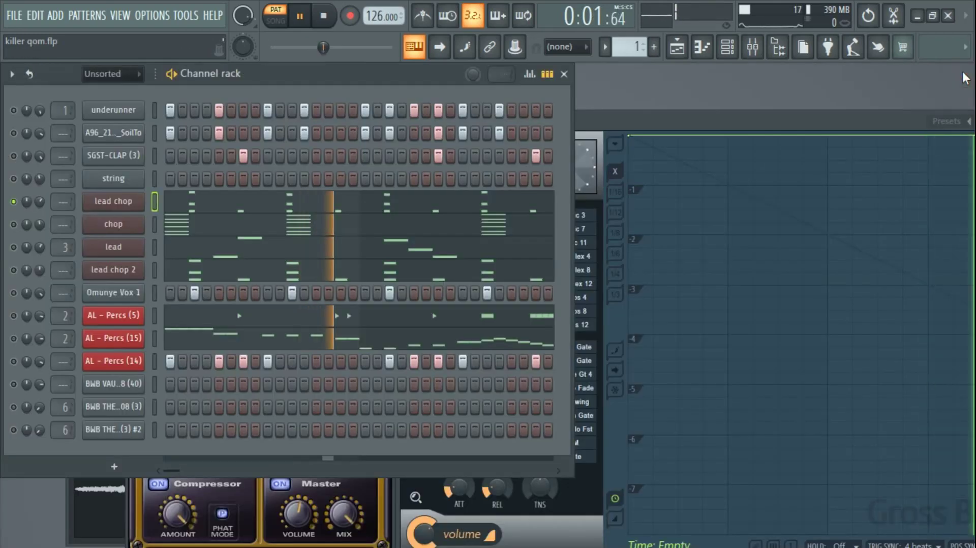
Unmute the chop channel and check which Nexus presets the lead chop and chop channels use
left_click(13, 224)
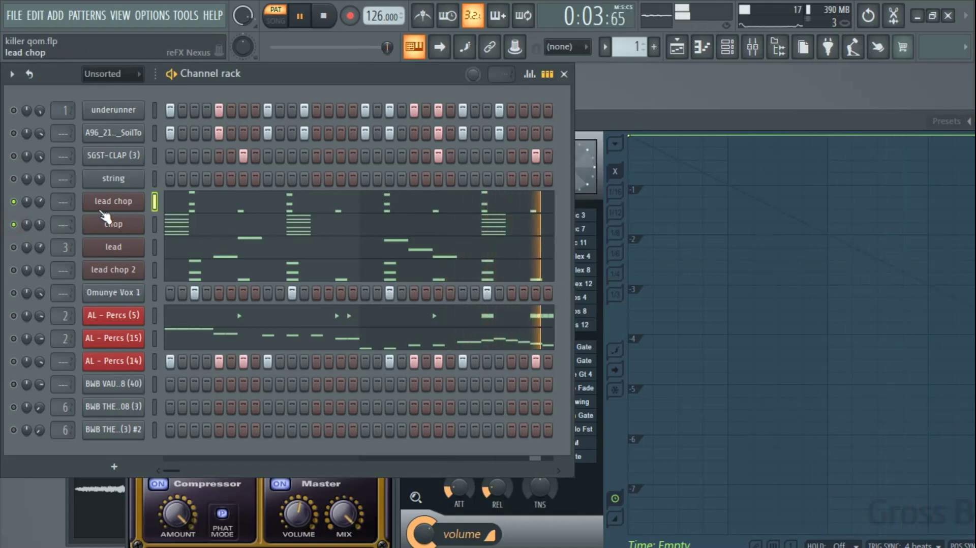
left_click(117, 203)
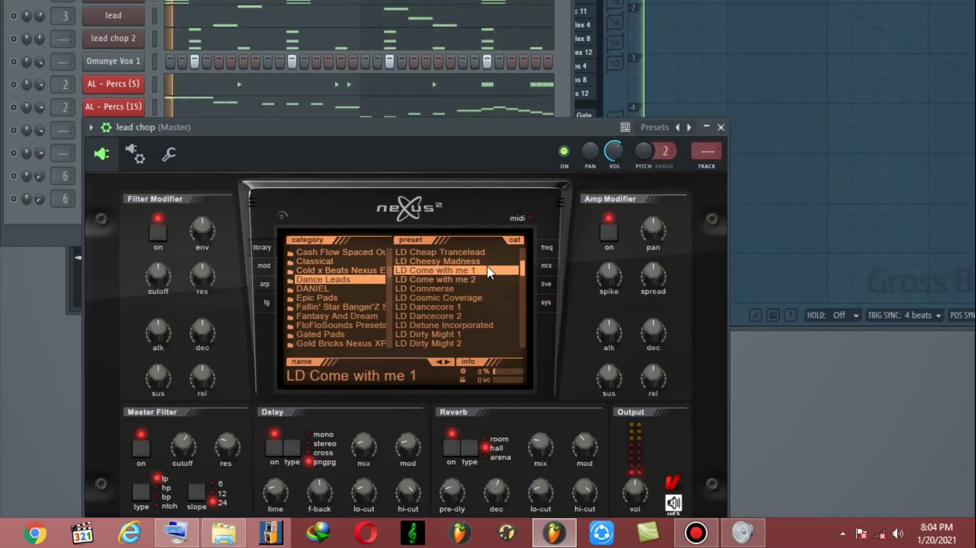
left_click(721, 134)
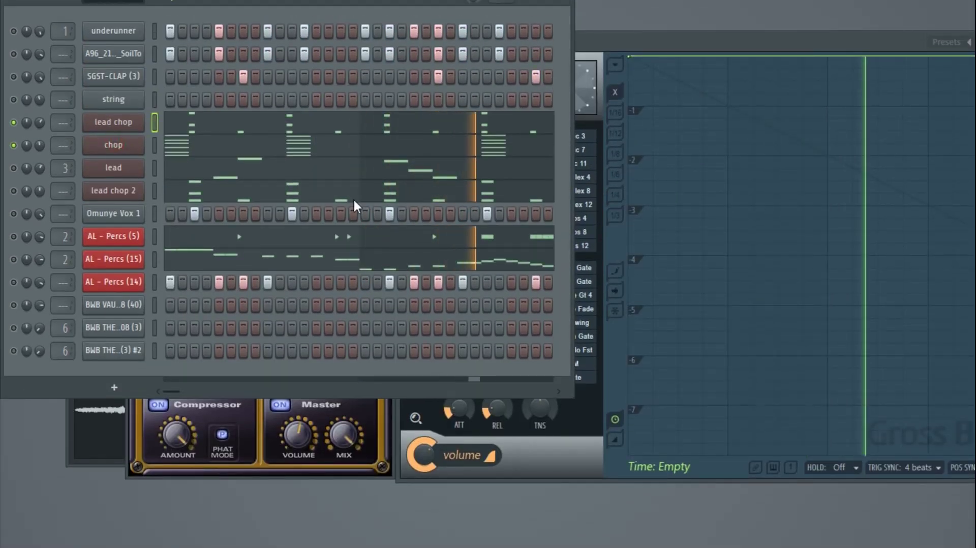
left_click(113, 145)
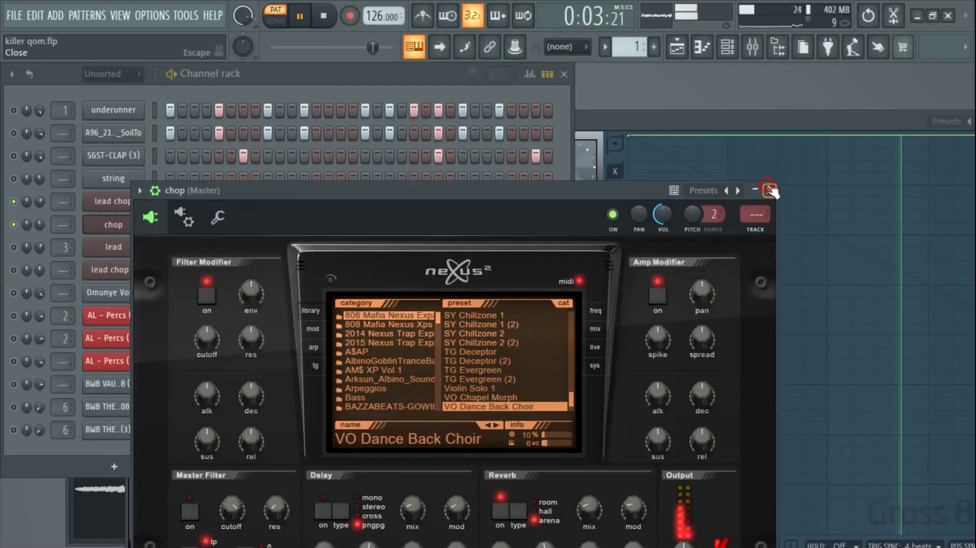
left_click(769, 111)
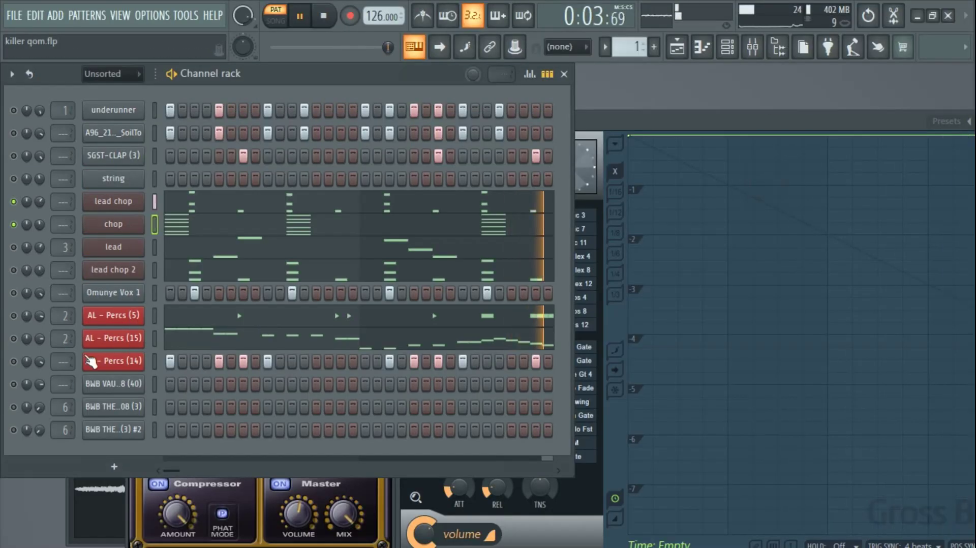
Review the chop channel's chord notes in the piano roll
left_click(239, 220)
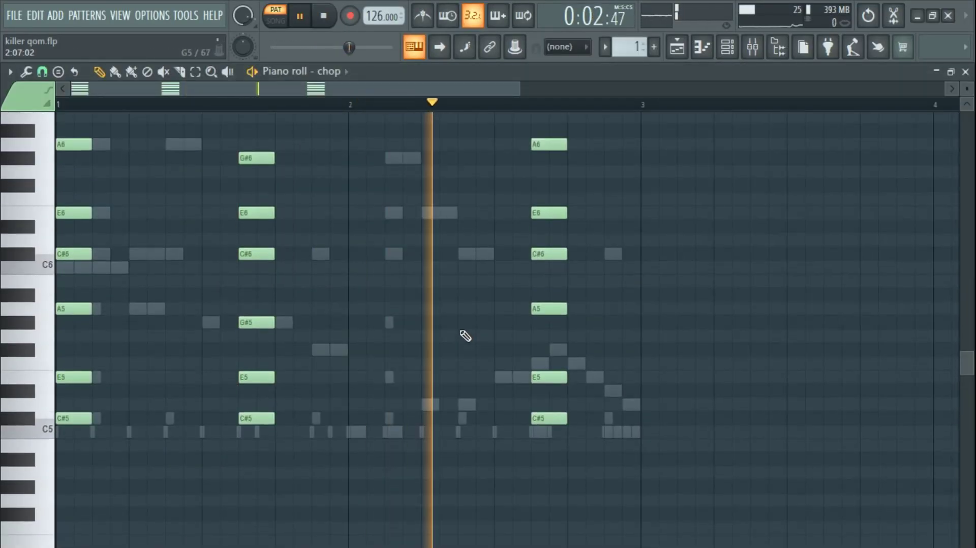
scroll(188, 157, "up", 1)
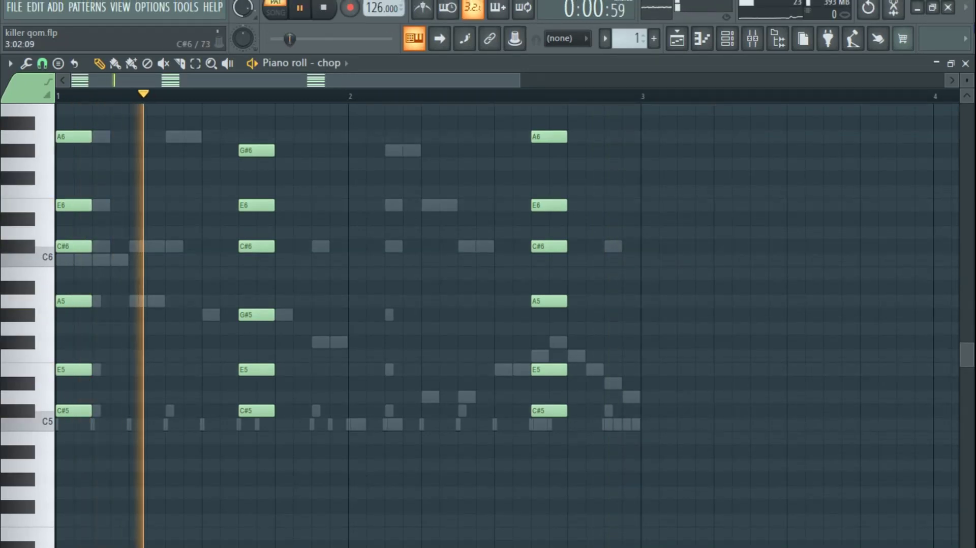
left_click(965, 58)
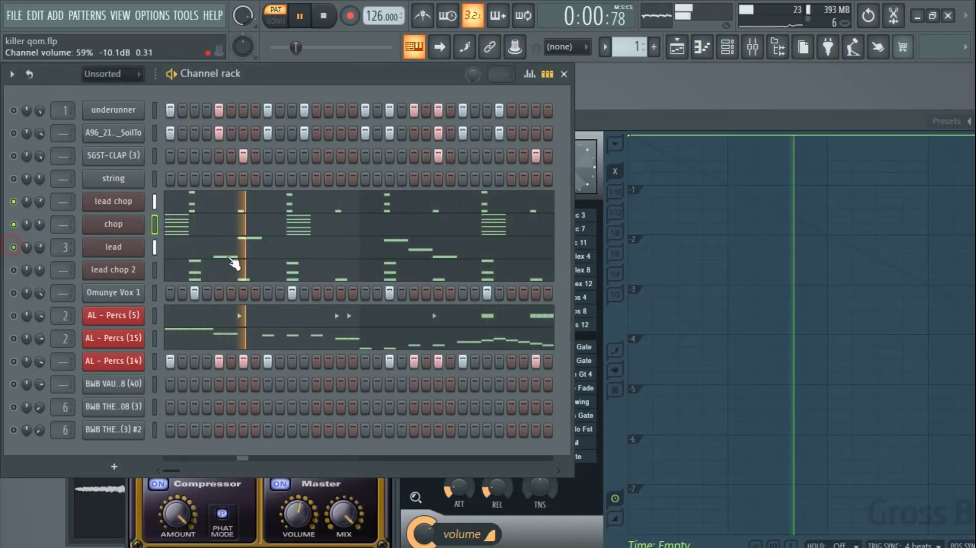
Review the lead channel's melody in the piano roll and check the Master track's effect slots in the mixer
left_click(338, 257)
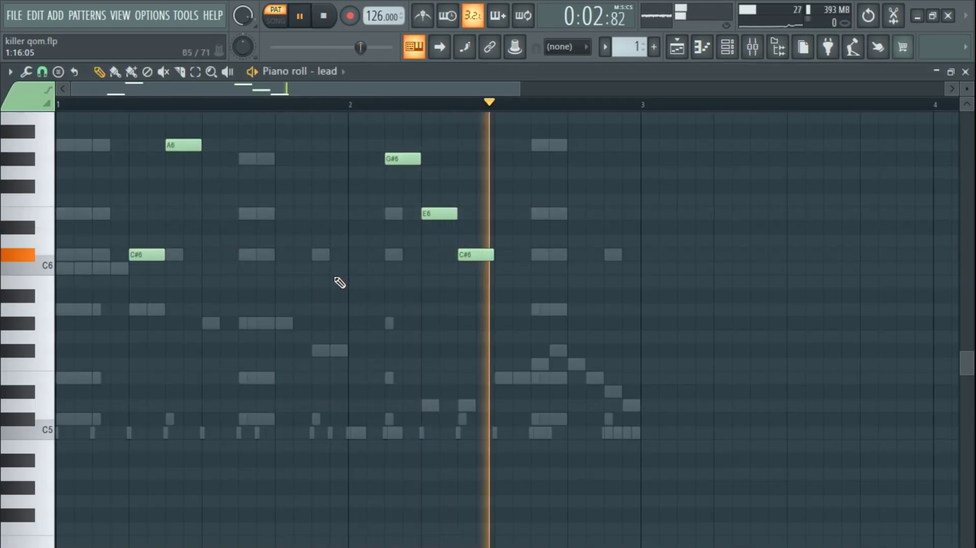
left_click(763, 49)
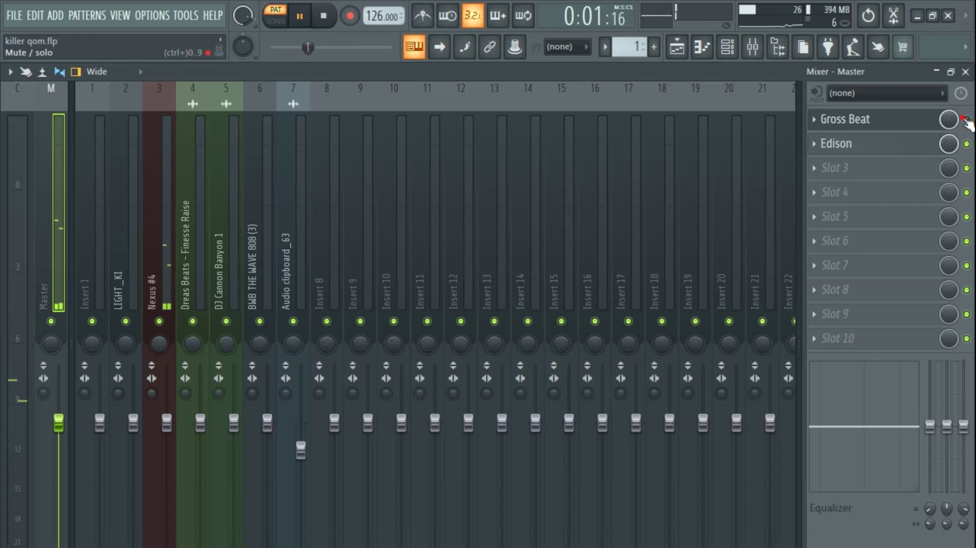
left_click(965, 72)
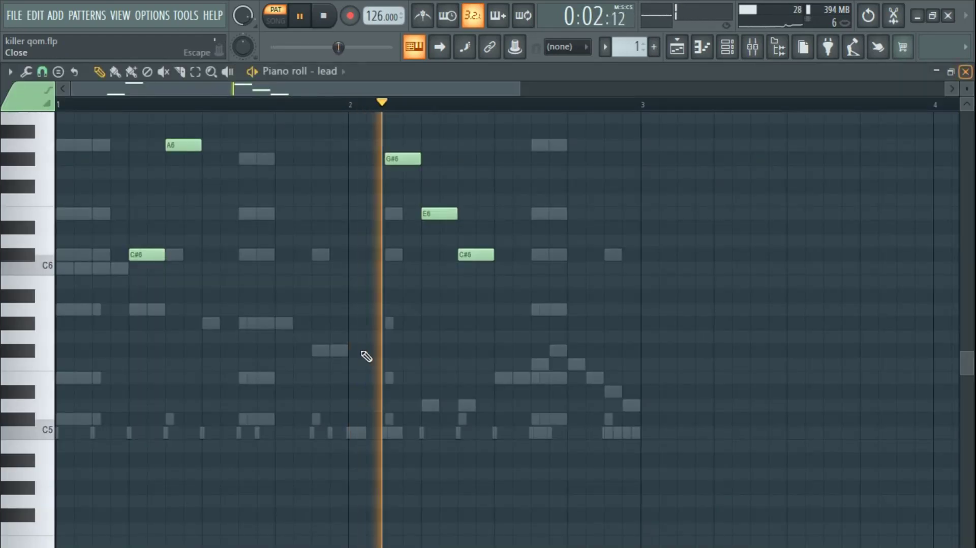
left_click(966, 72)
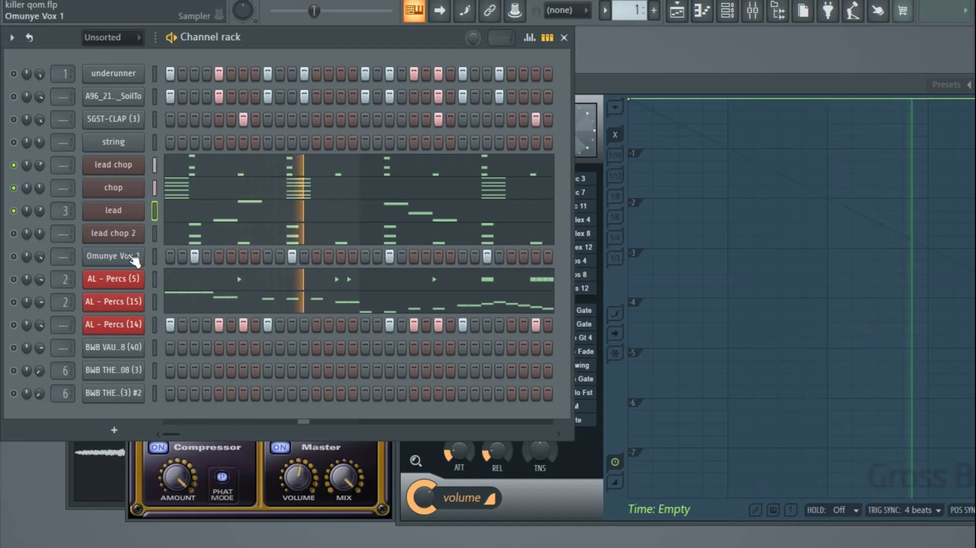
Open the lead channel's Nexus plugin and check the Gross Beat effect on the Nexus #4 mixer track
left_click(109, 211)
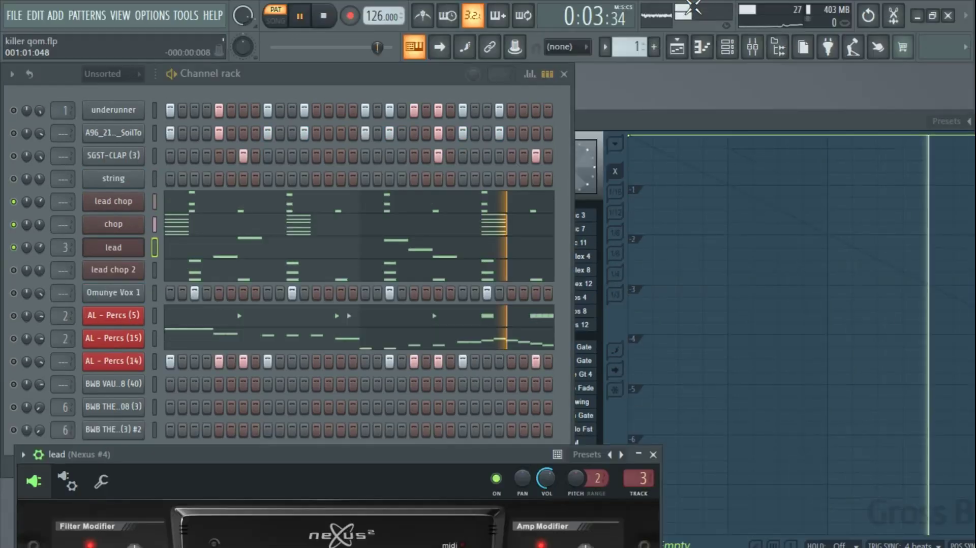
left_click(757, 48)
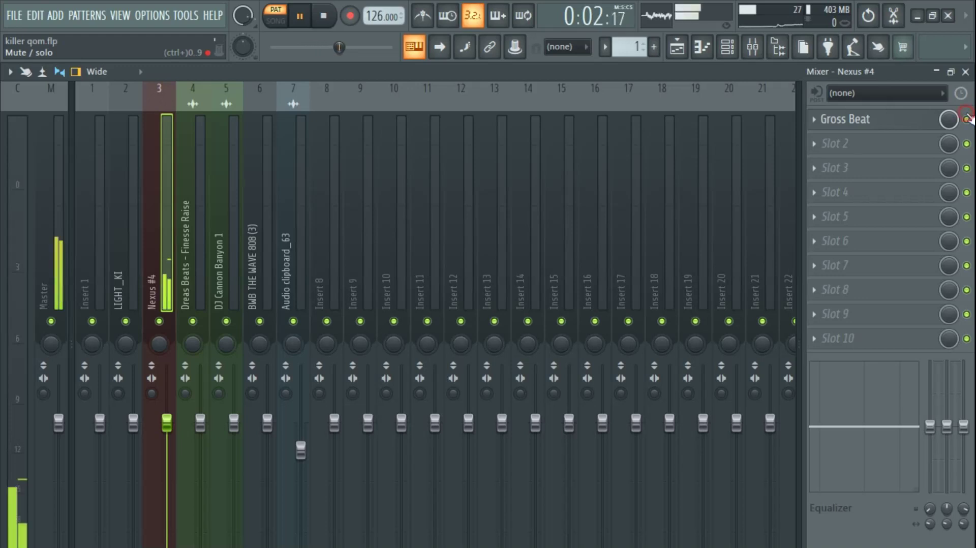
left_click(965, 73)
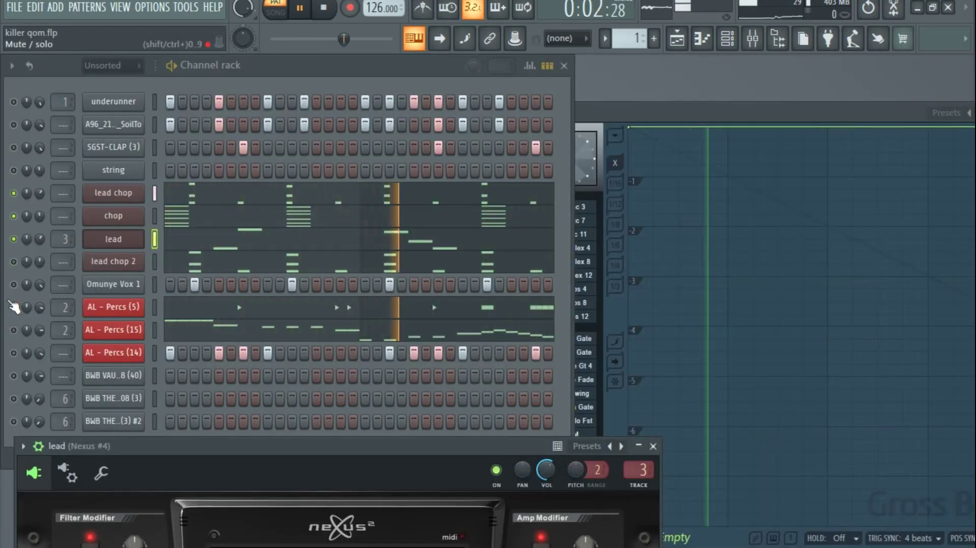
Unmute the lead chop 2 channel and review its notes in the piano roll
left_click(14, 261)
left_click(217, 272)
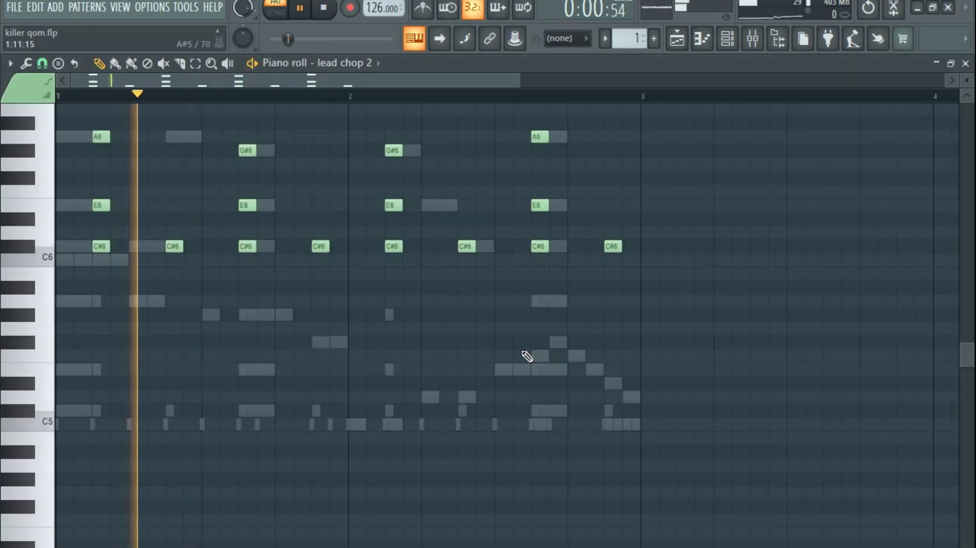
scroll(372, 332, "up", 5)
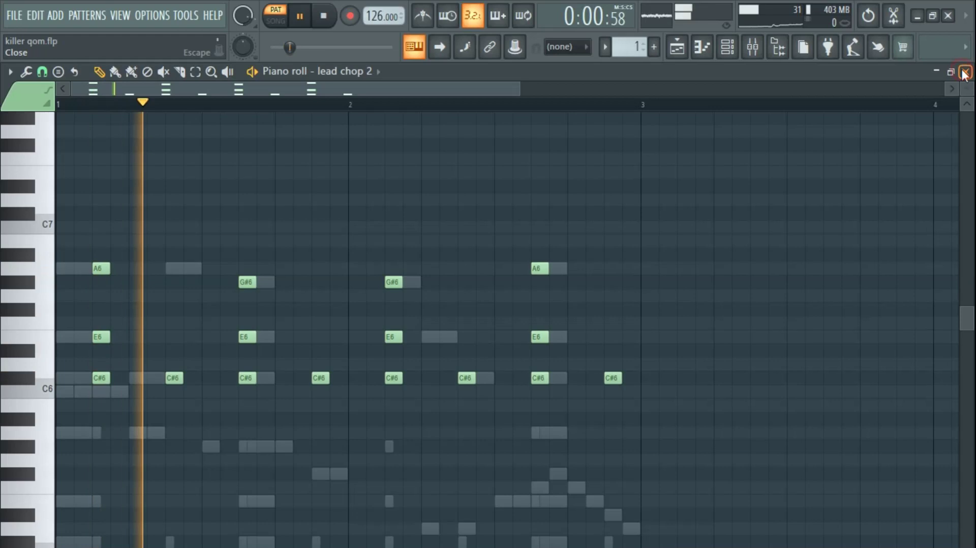
key("F7")
Audition the lead chop 2, chop and lead channels one at a time by muting or soloing them during playback
left_click(14, 247)
left_click(14, 224)
left_click(14, 202)
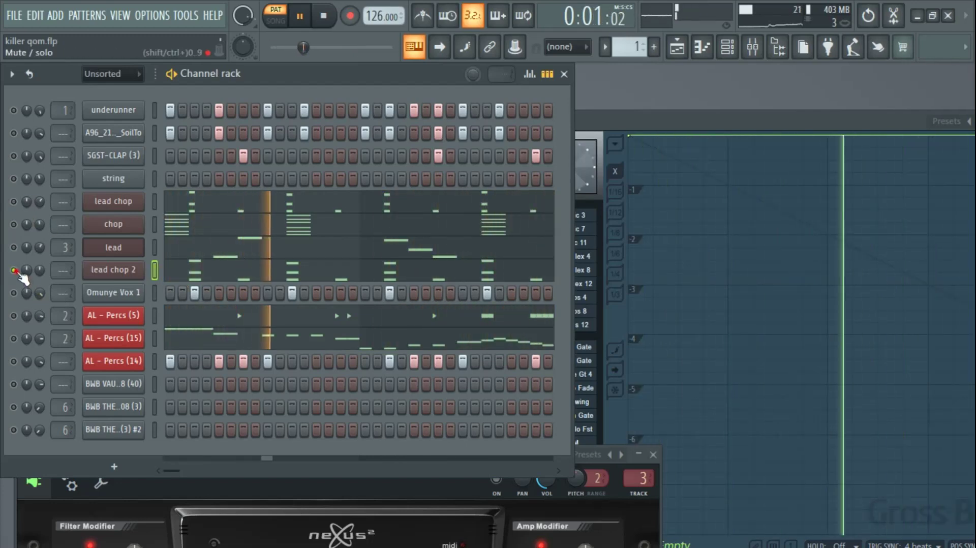
right_click(13, 224)
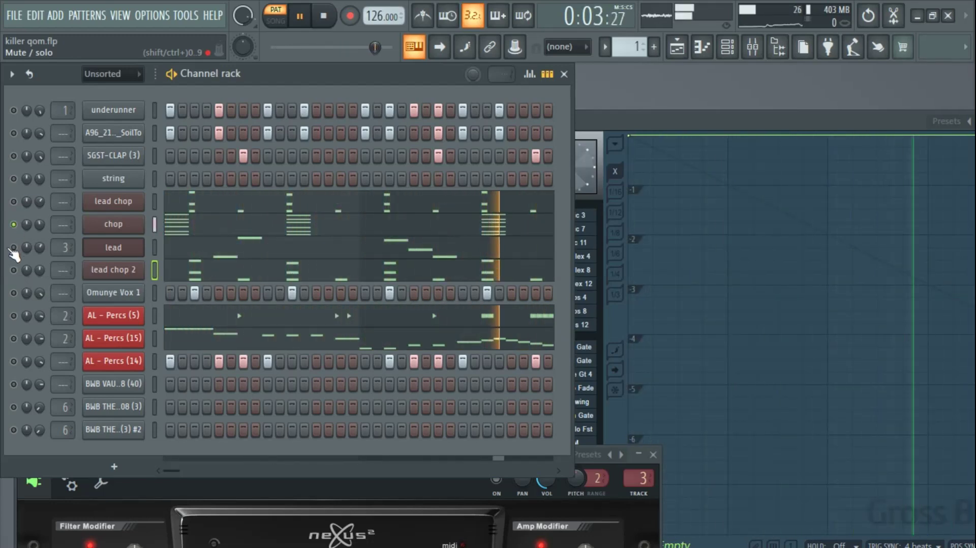
left_click(14, 247)
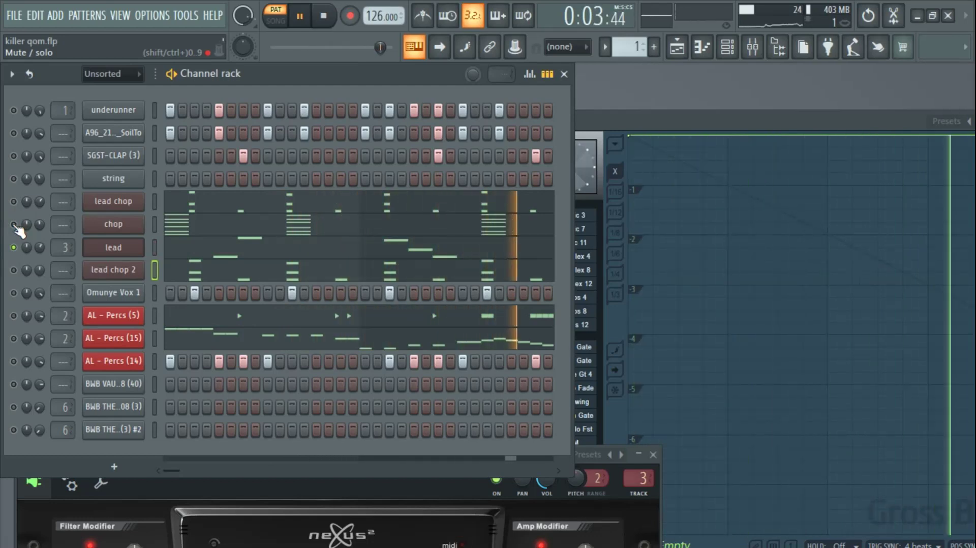
right_click(14, 225)
left_click(39, 237)
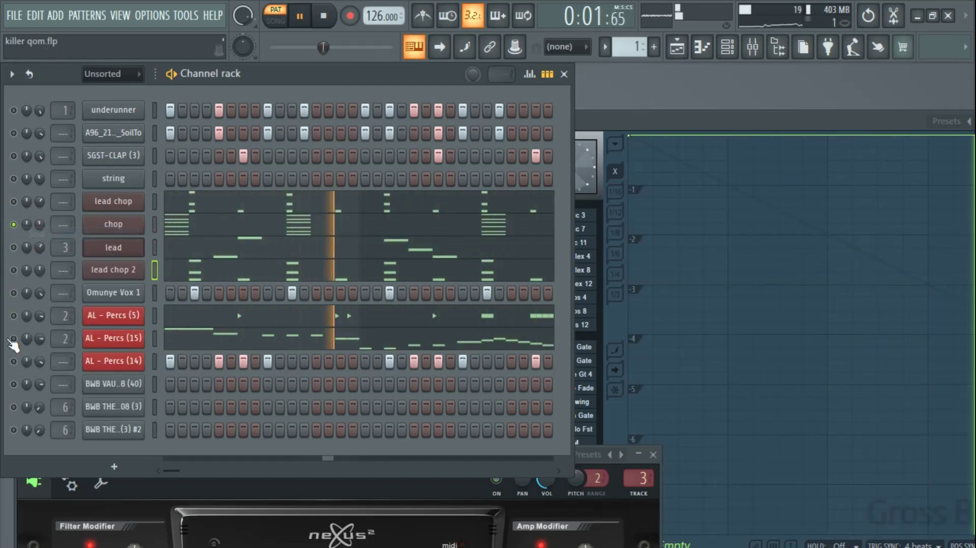
Unmute all channels except AL - Percs (15) and stop playback
left_click(13, 224, "ctrl")
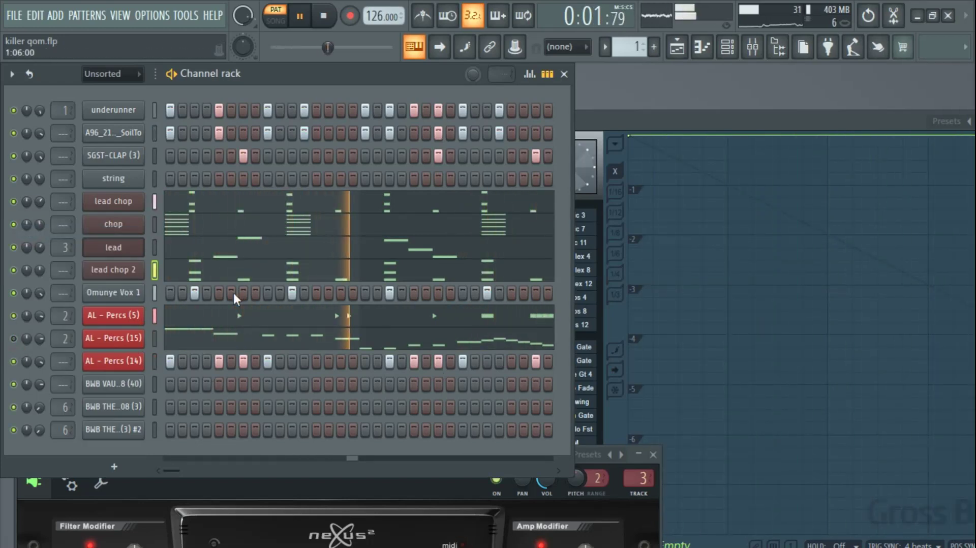
left_click(324, 21)
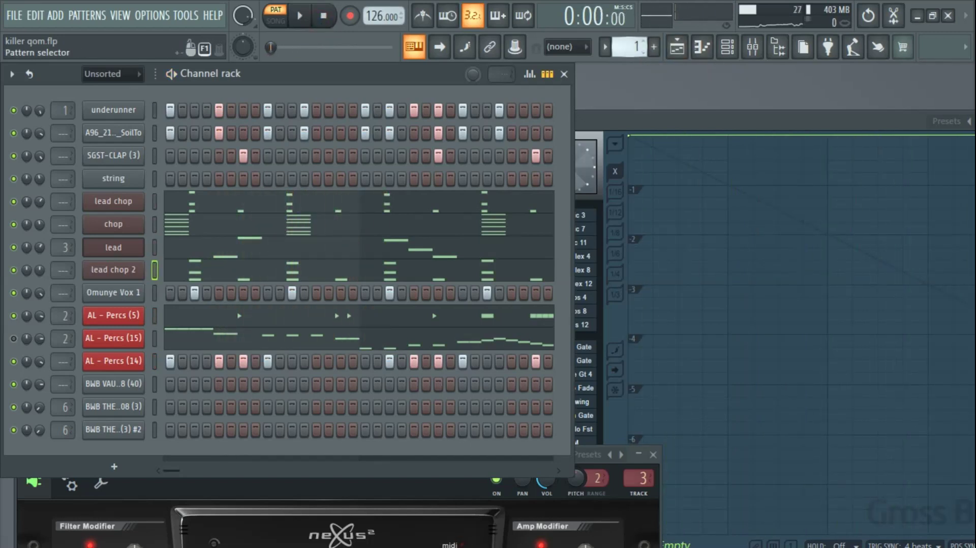
Switch from Pattern 1 to the strang pattern and start playing it
scroll(630, 46, "up", 1)
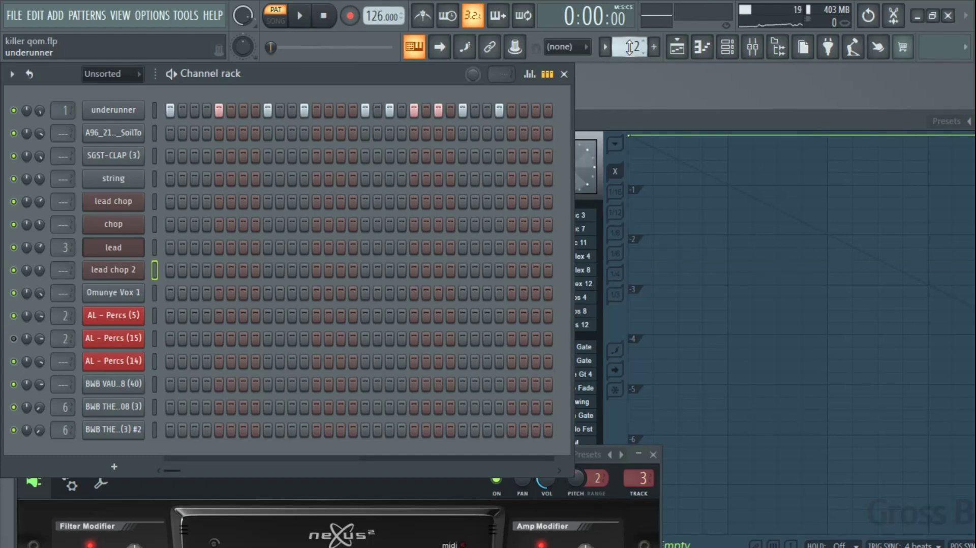
left_click_drag(632, 46, 632, 20)
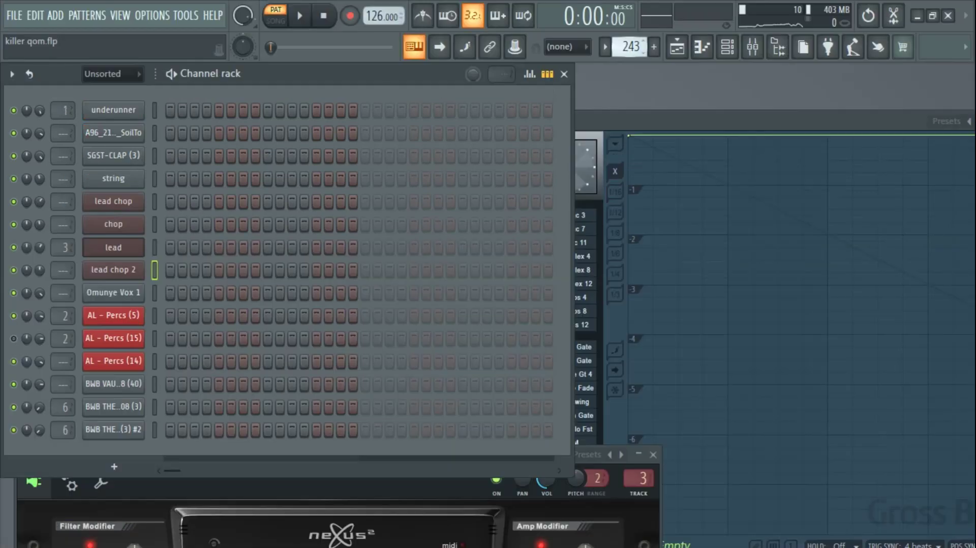
left_click(630, 46)
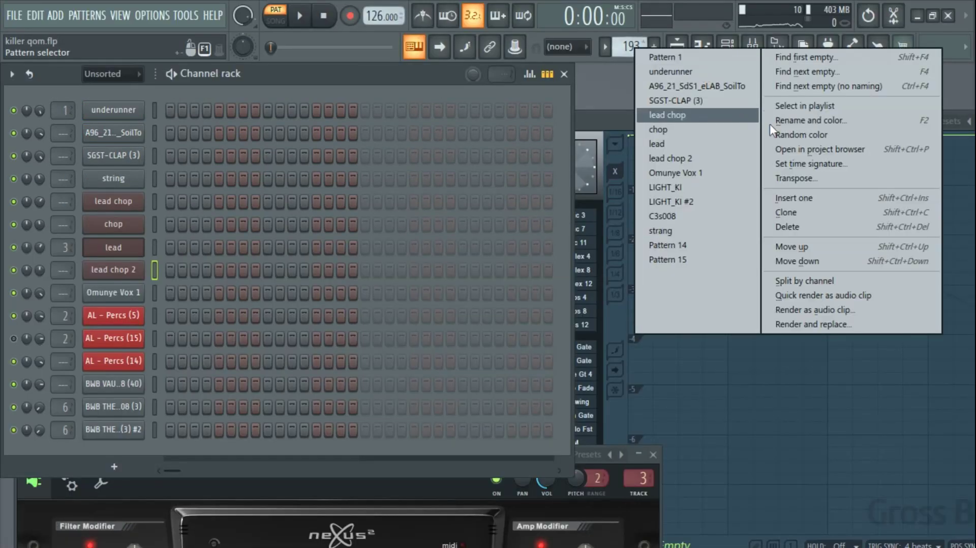
left_click(693, 231)
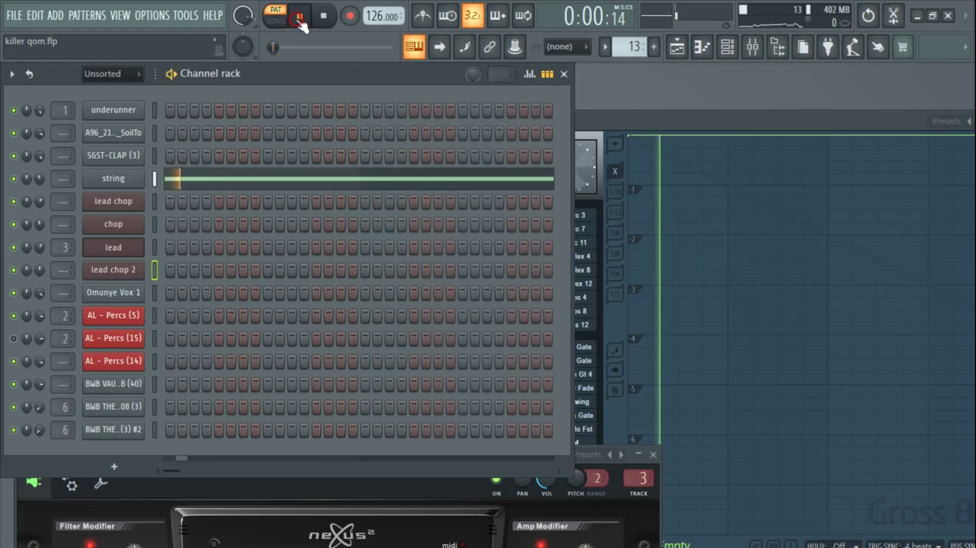
Review the string channel's sustained note in the piano roll
left_click(245, 179)
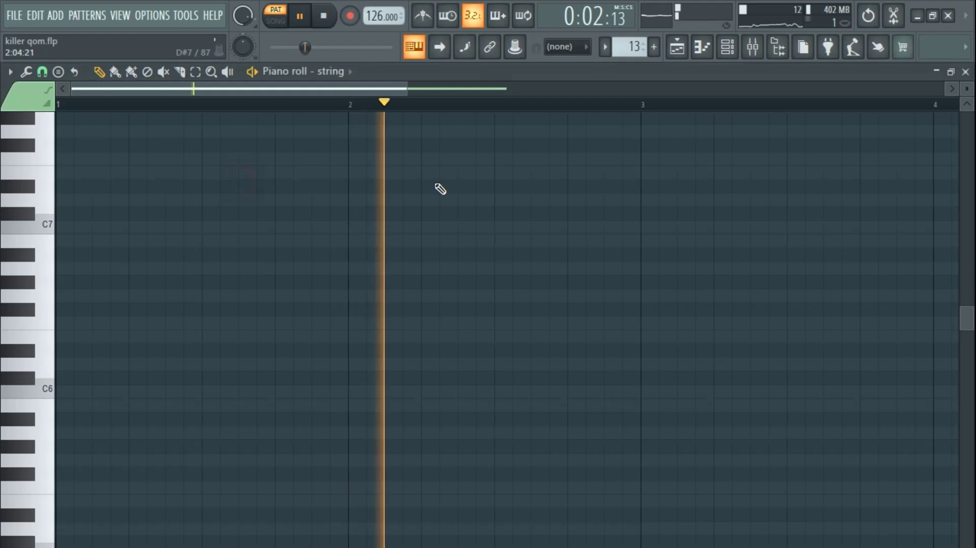
scroll(456, 219, "down", 9)
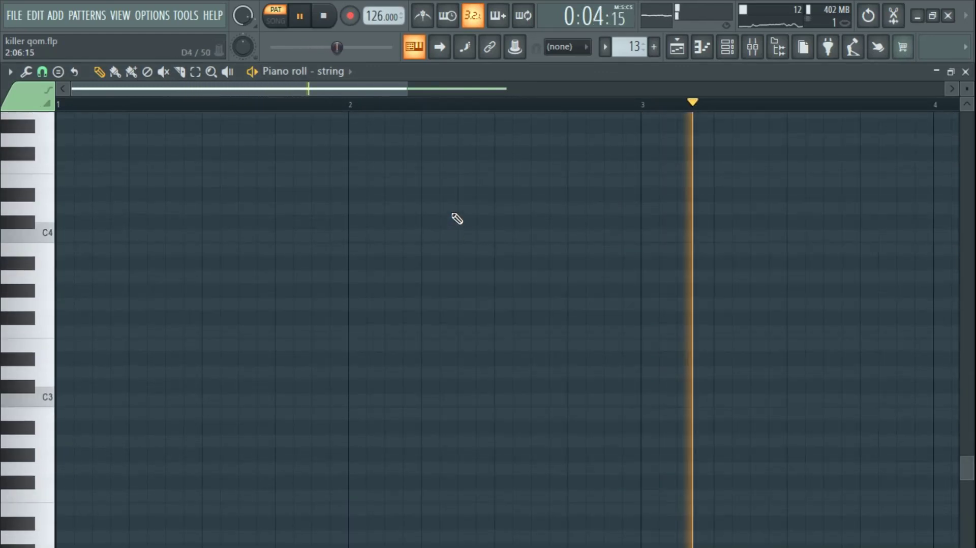
scroll(221, 309, "down", 5)
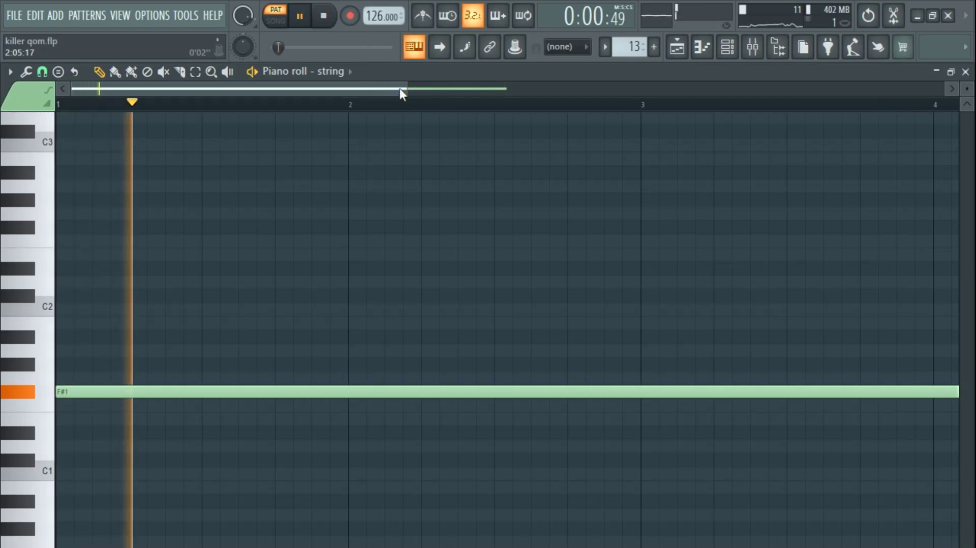
Close the string piano roll and browse the neighbouring patterns, ending on Pattern 14
left_click_drag(403, 89, 713, 88)
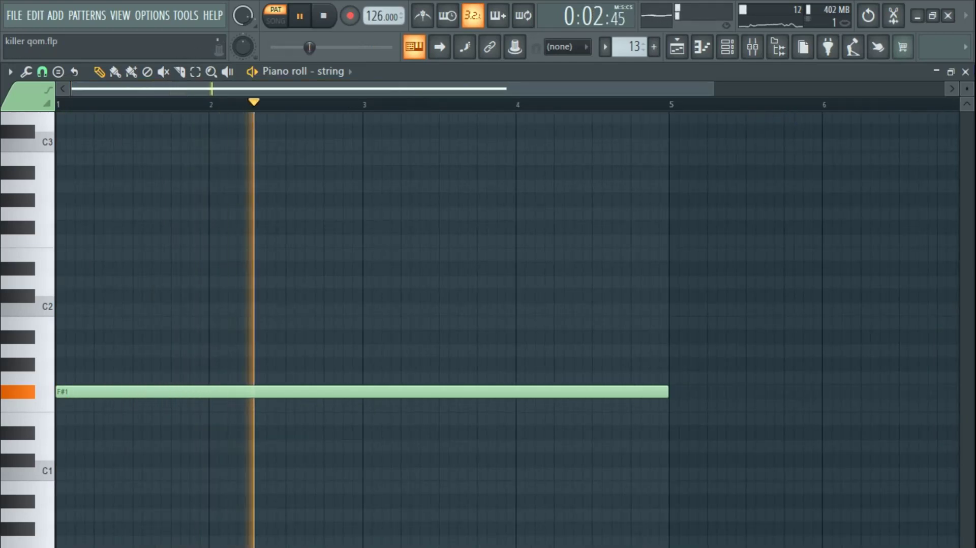
left_click(966, 72)
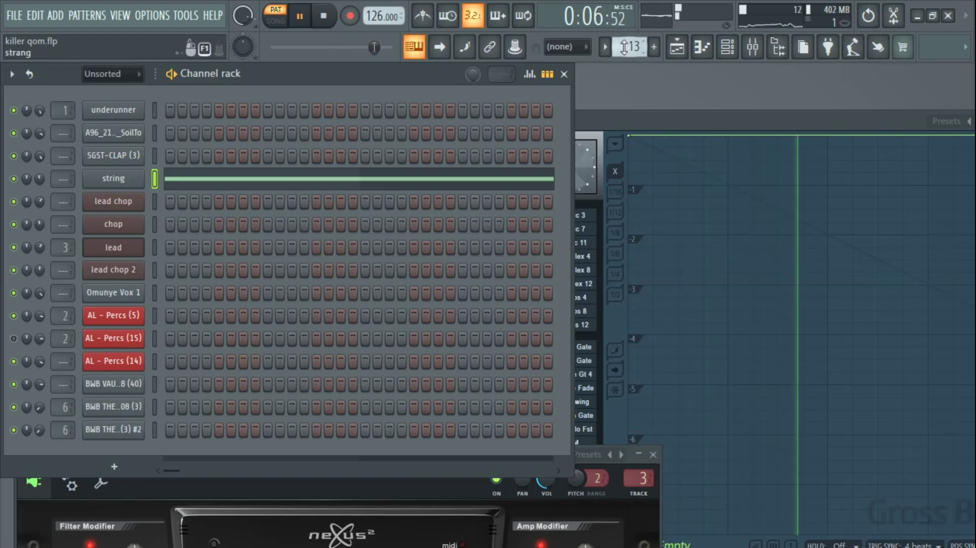
scroll(630, 46, "up", 1)
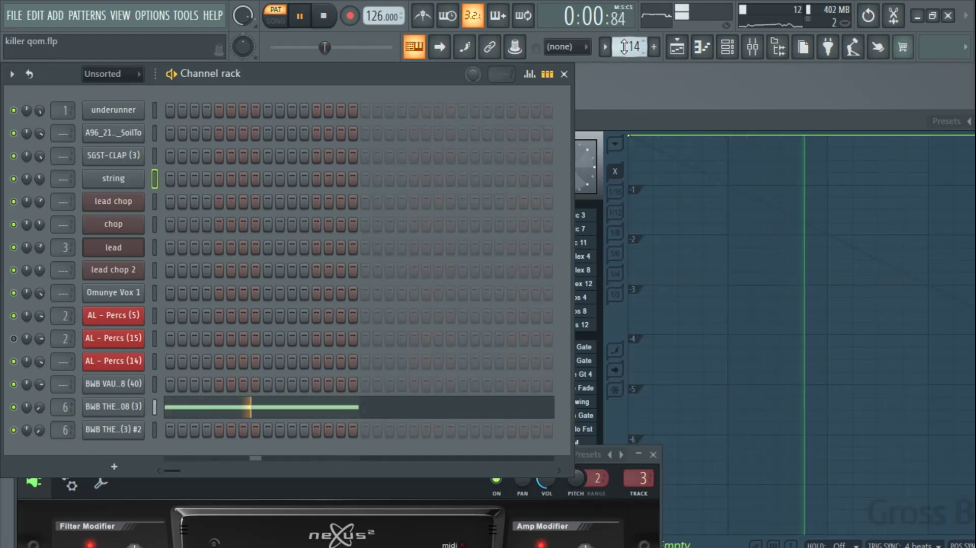
scroll(631, 46, "up", 1)
scroll(630, 46, "up", 2)
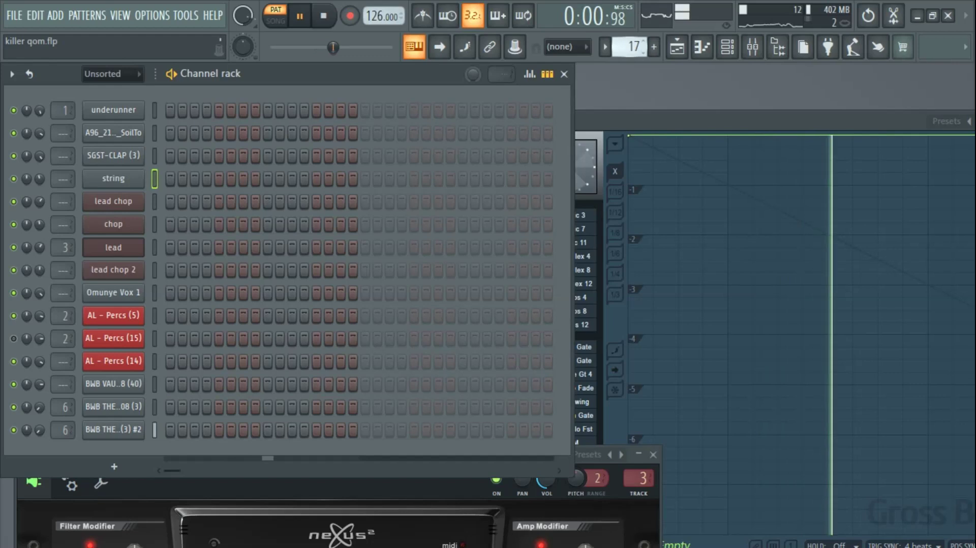
scroll(623, 49, "down", 1)
scroll(626, 47, "down", 1)
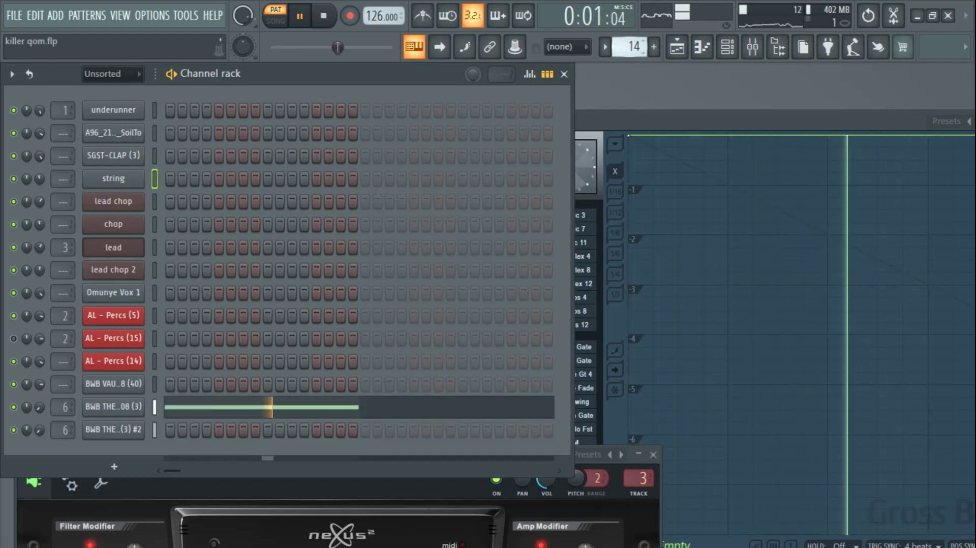
scroll(630, 46, "down", 2)
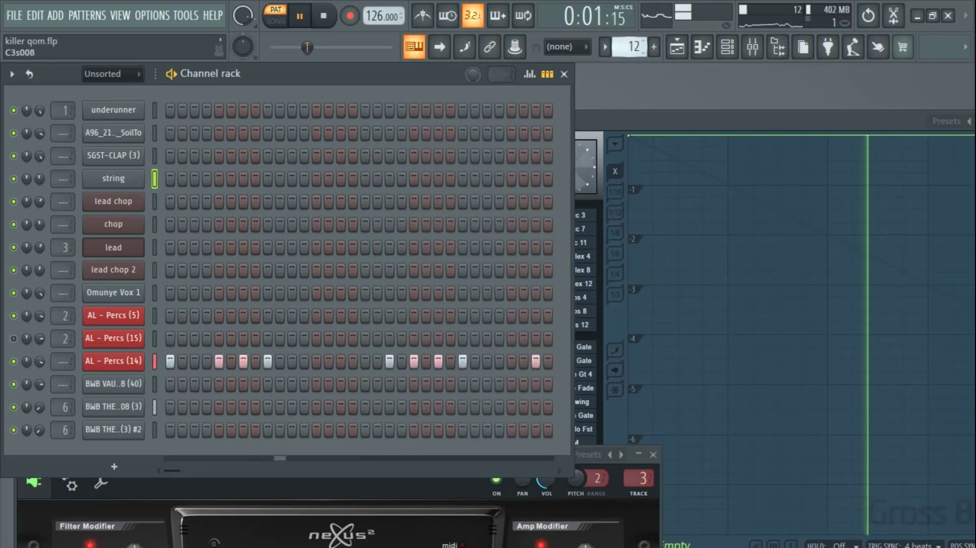
scroll(630, 46, "up", 3)
scroll(630, 46, "down", 1)
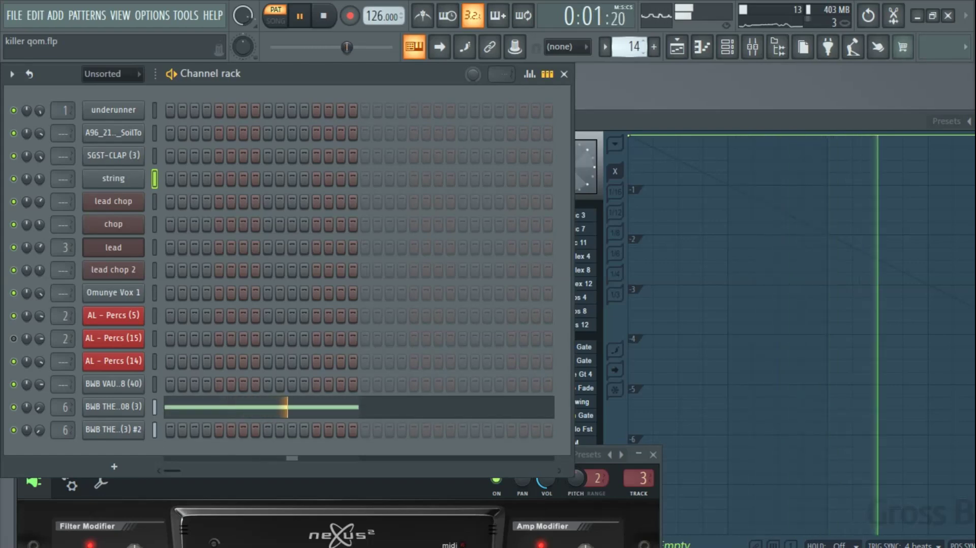
scroll(630, 47, "down", 1)
scroll(630, 46, "up", 1)
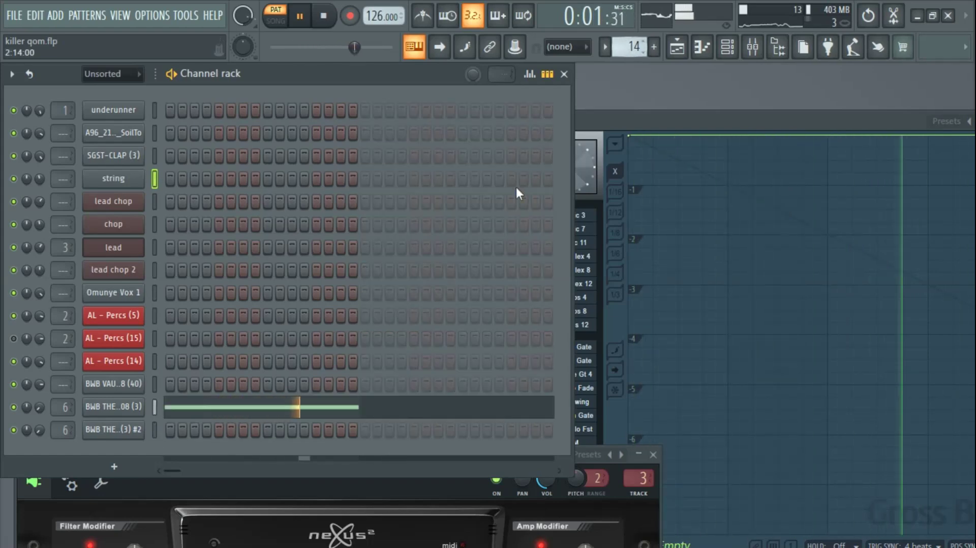
Check the CamelCrusher patch on the BWB THE WAVE 808 (3) channel's mixer track and close the mixer
left_click(115, 407)
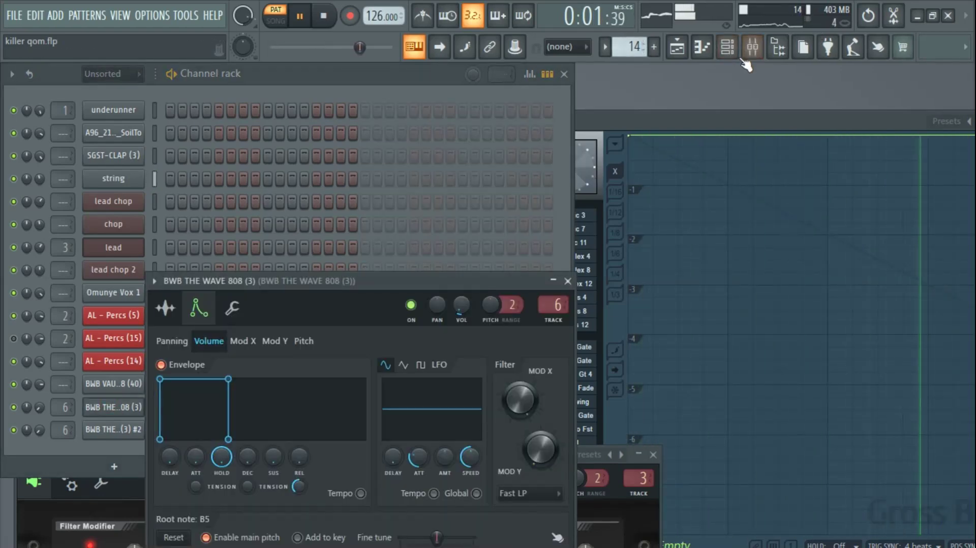
left_click(751, 47)
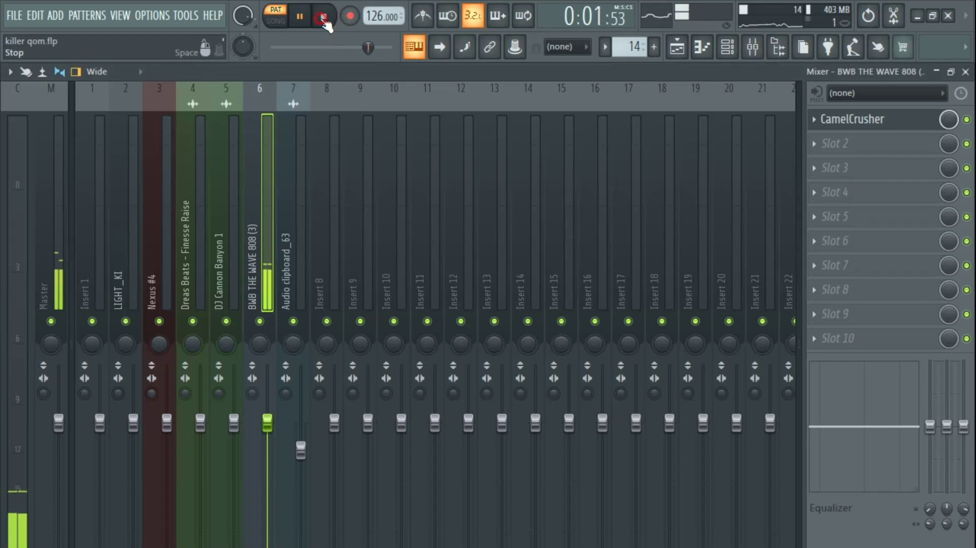
left_click(859, 127)
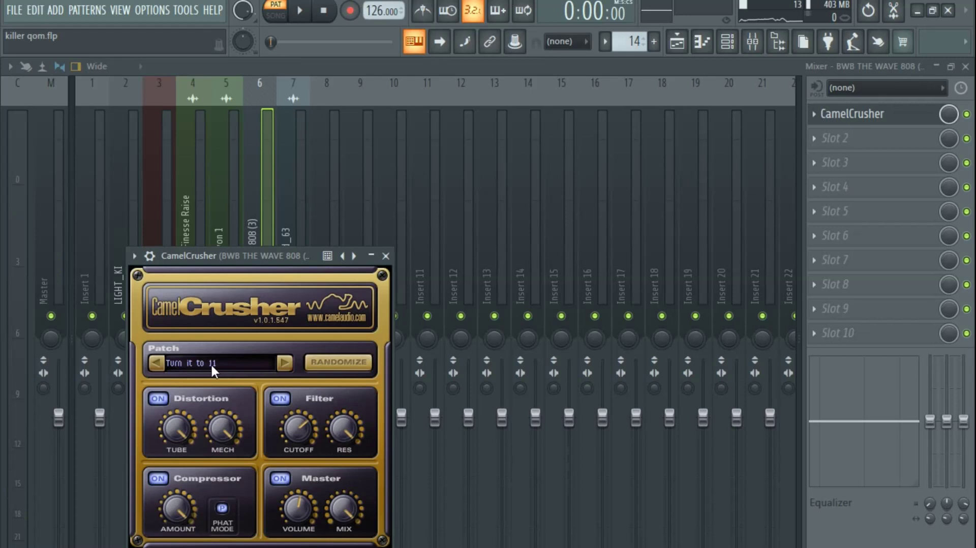
left_click(386, 256)
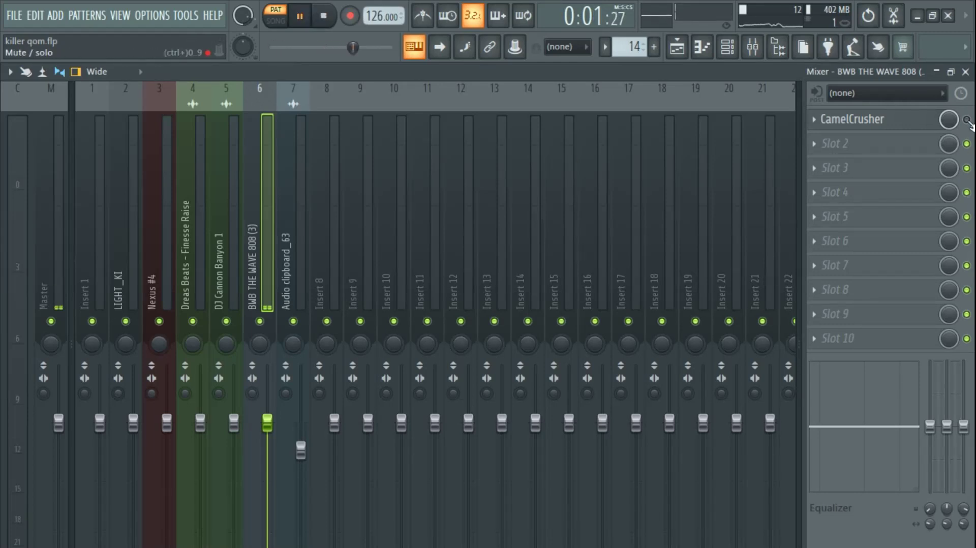
left_click(967, 74)
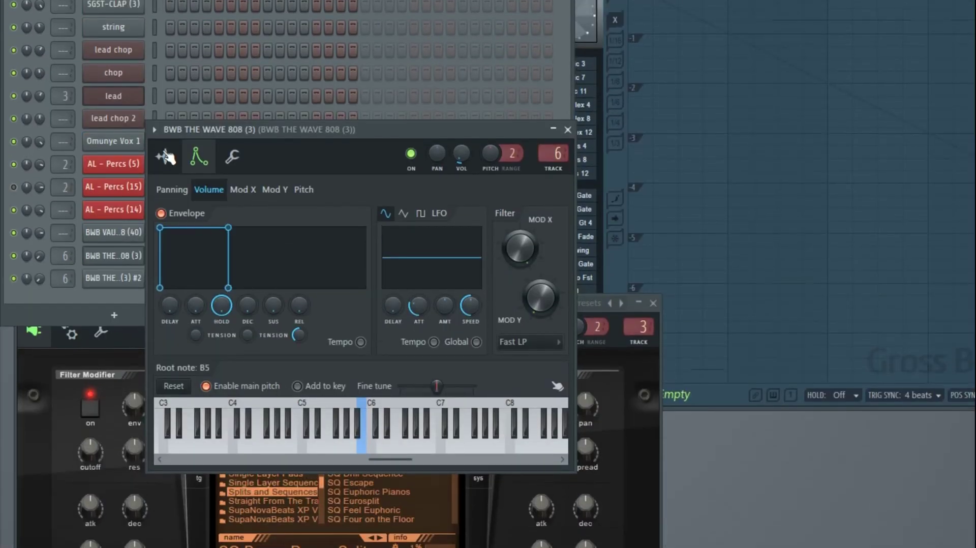
View the sample waveform of the BWB THE WAVE 808 (3) channel and close its settings
left_click(166, 156)
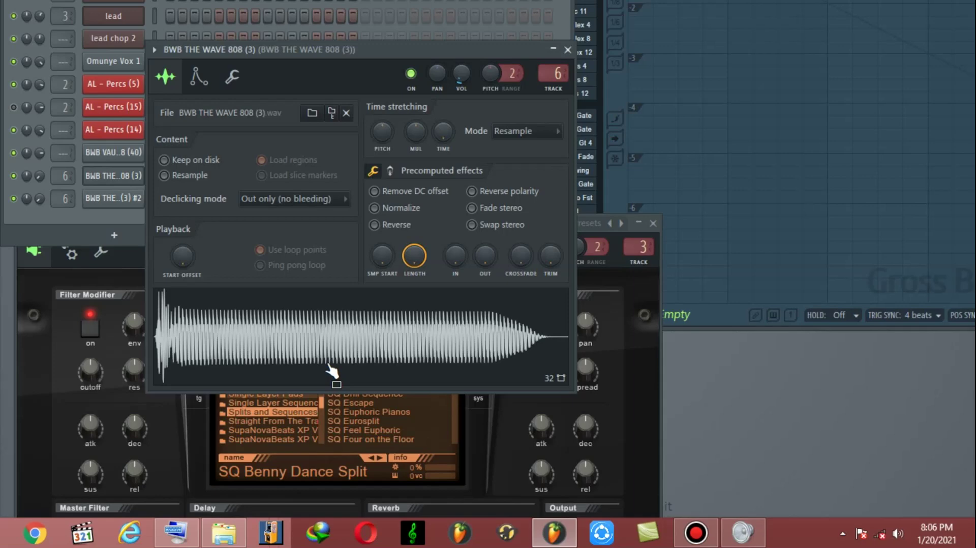
mouse_move(226, 539)
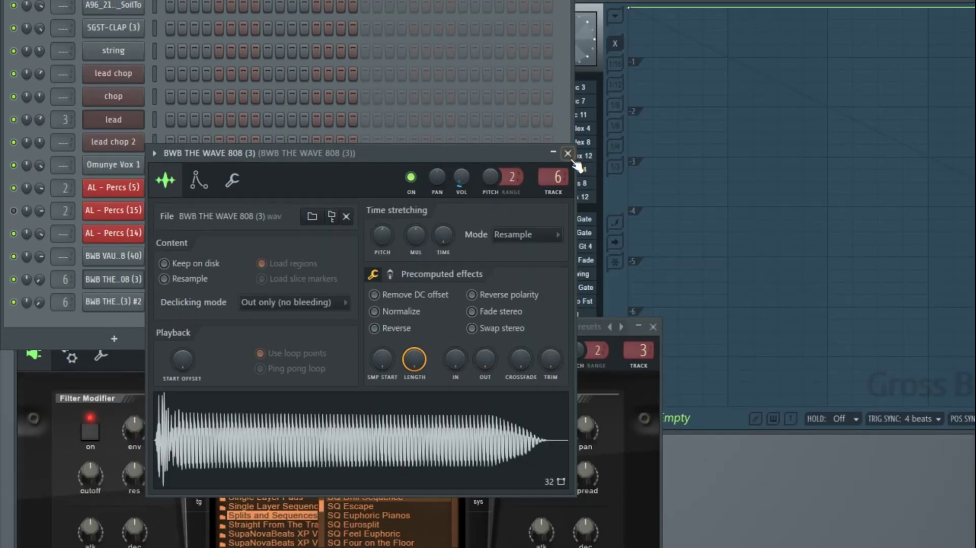
left_click(569, 154)
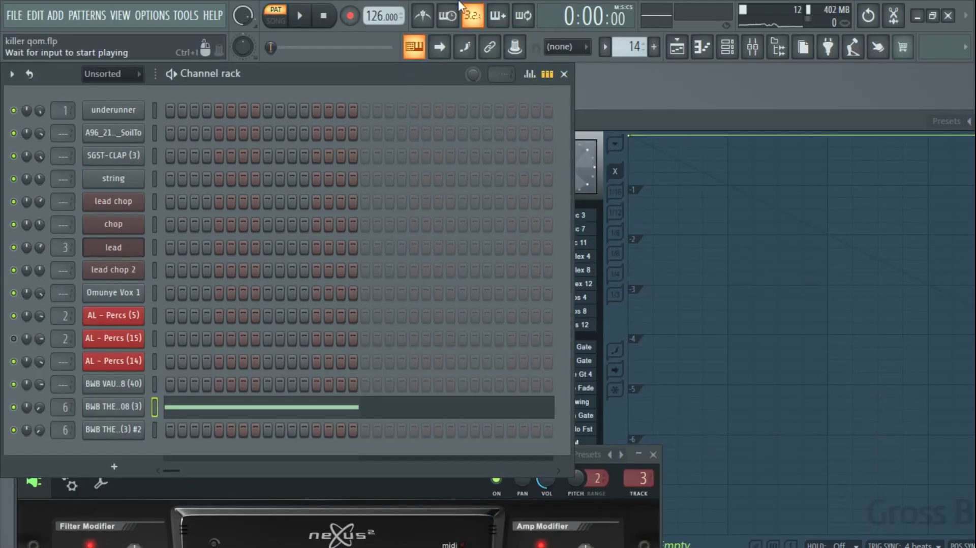
Switch to Pattern 15 and show the BWB THE WAVE 808 (3) #2 notes in the piano roll
left_click_drag(628, 51, 629, 46)
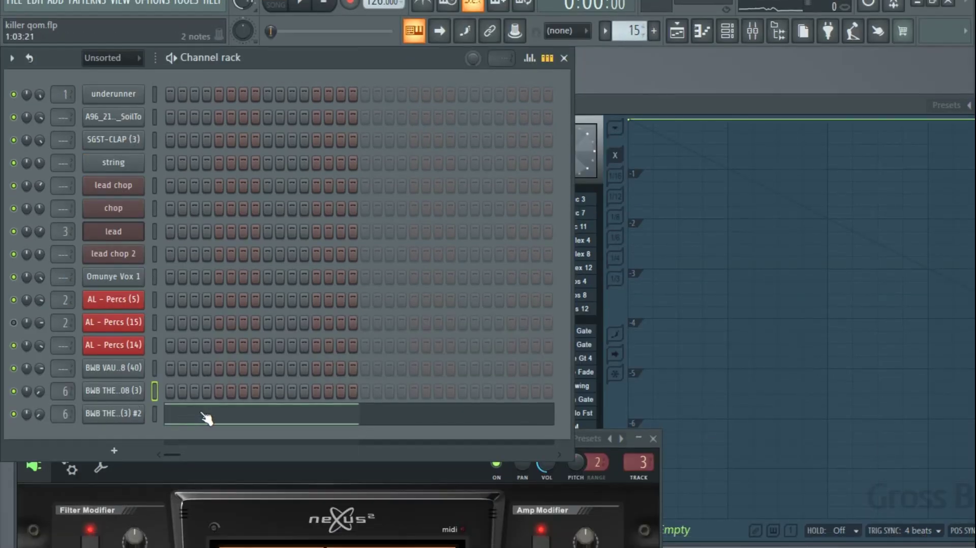
left_click(207, 429)
scroll(219, 333, "down", 5)
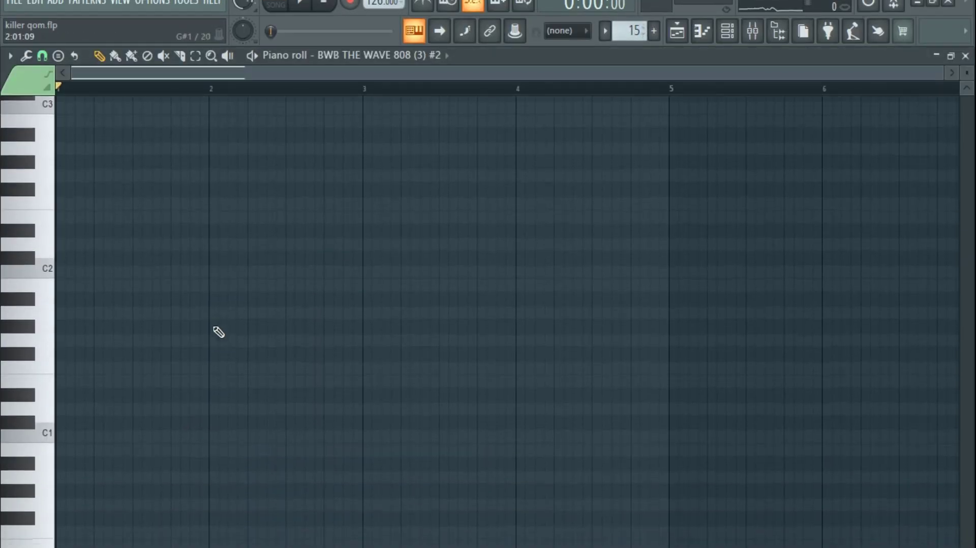
scroll(208, 366, "up", 20)
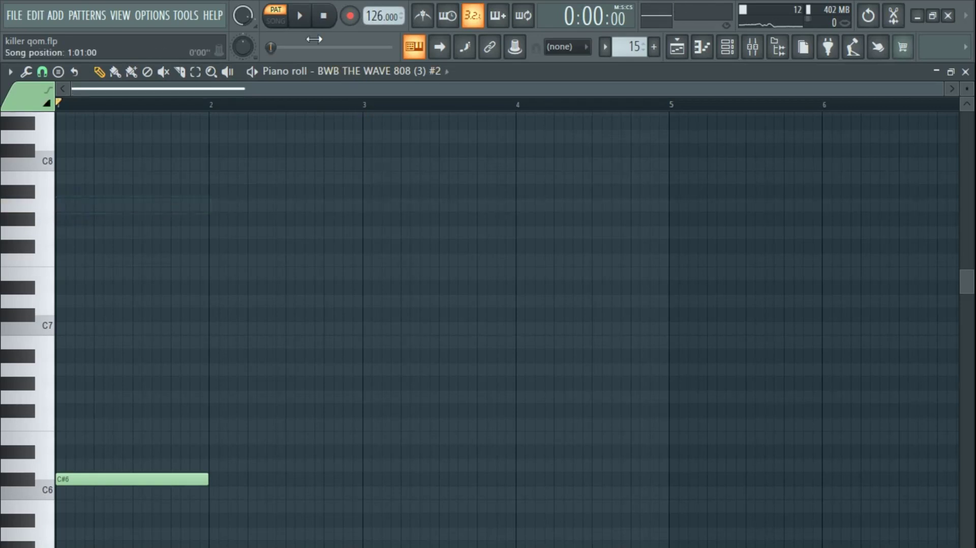
Restore the deleted A7 note above C#6 in Pattern 15, comparing playback without and with it
left_click(307, 20)
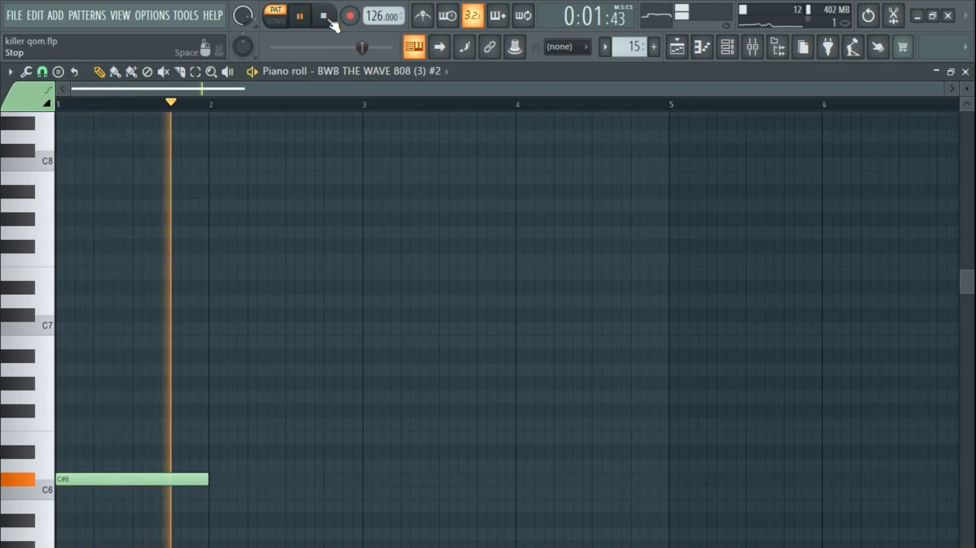
key("space")
left_click(52, 17)
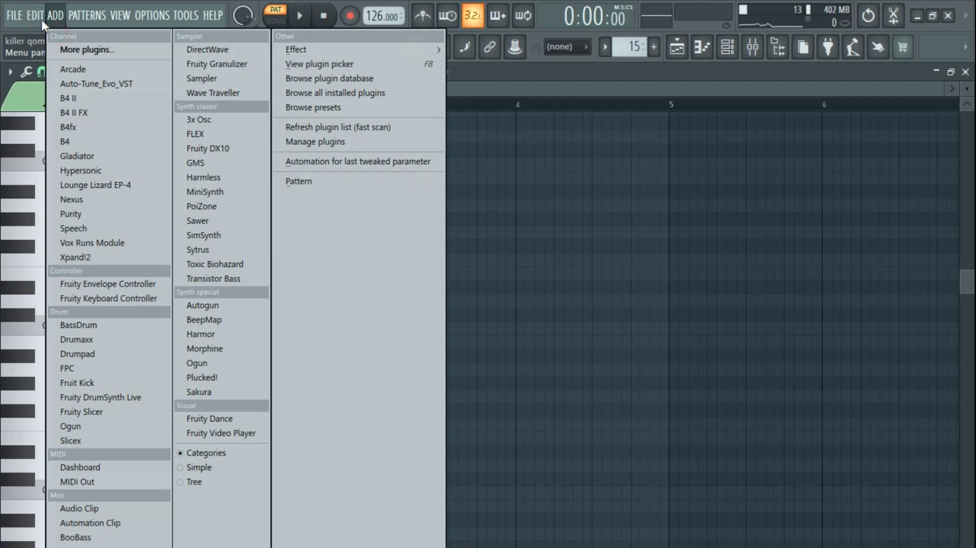
mouse_move(40, 20)
left_click(56, 37)
left_click(302, 21)
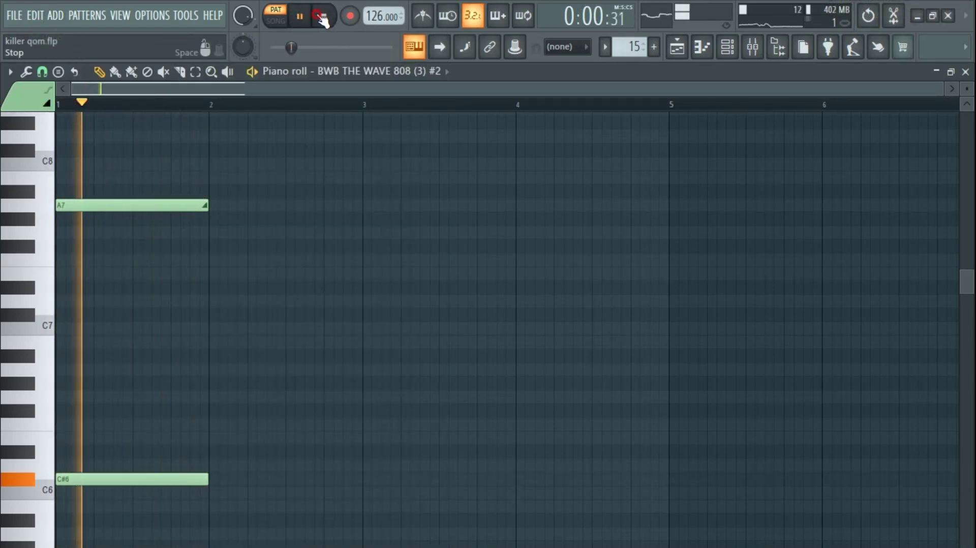
left_click(323, 15)
Open the playlist arrangement and play the whole beat in song mode
left_click(679, 48)
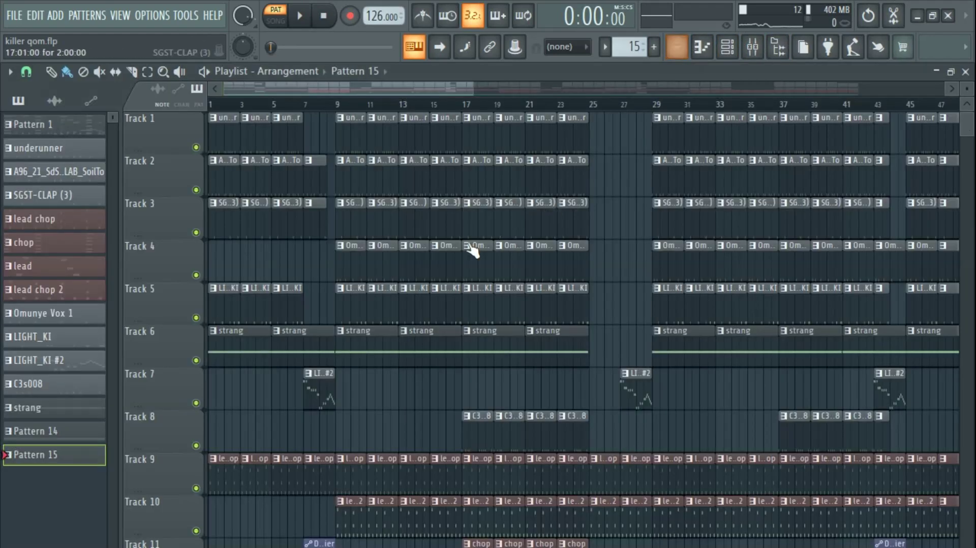
scroll(472, 107, "down", 2, "ctrl")
scroll(370, 321, "down", 5)
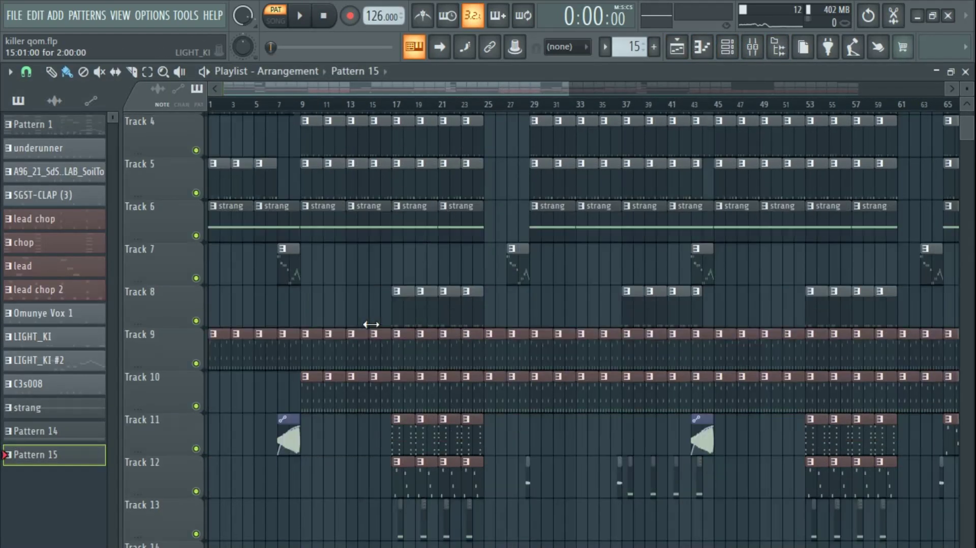
left_click(300, 16)
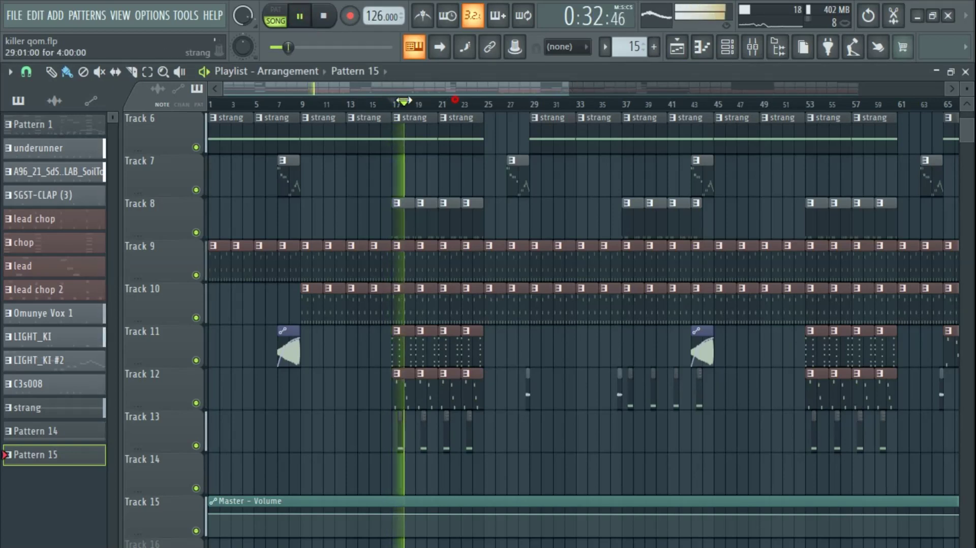
Place a Pattern 15 clip on Track 14, try it on Track 13 at bar 24, and move it back below the fourth Pattern 14 clip
scroll(313, 89, "up", 3, "ctrl")
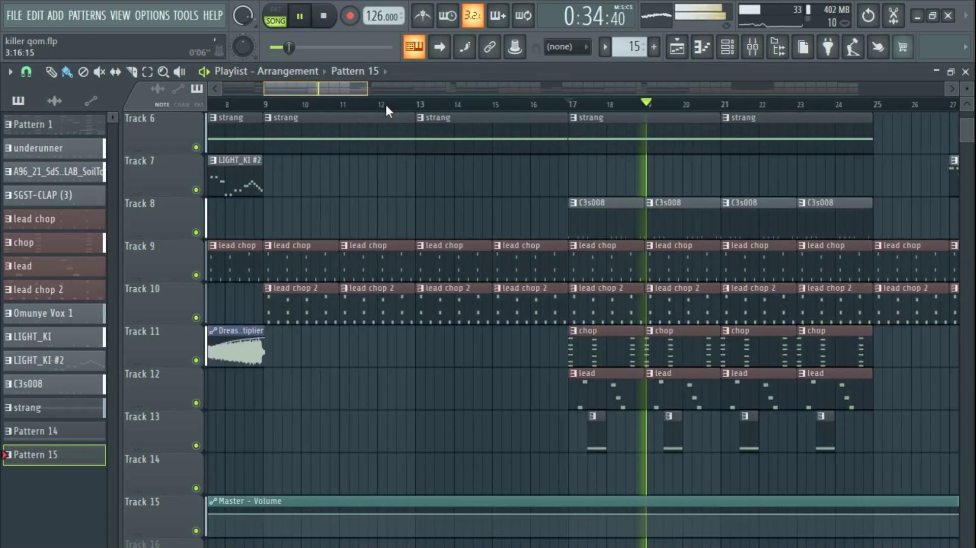
left_click(557, 479)
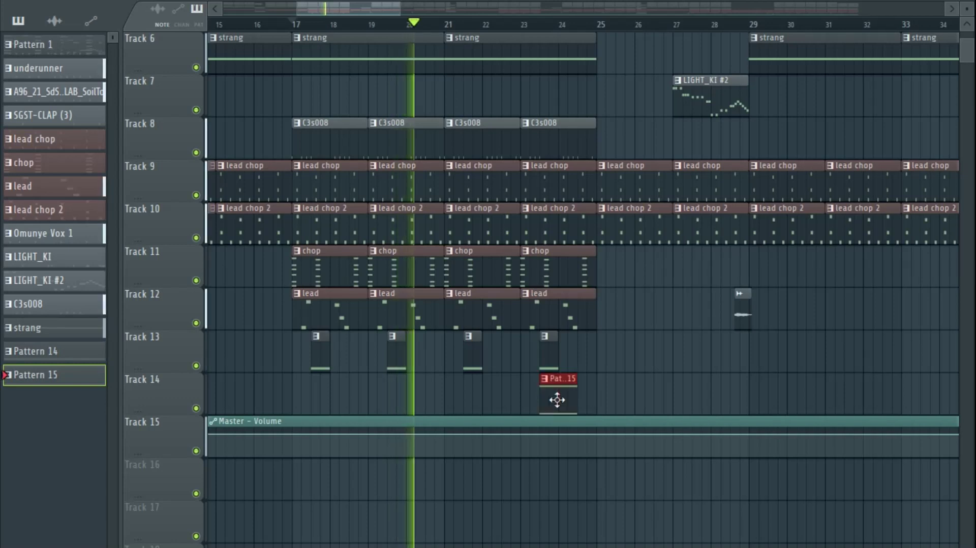
left_click_drag(562, 399, 581, 399)
left_click_drag(591, 356, 584, 349)
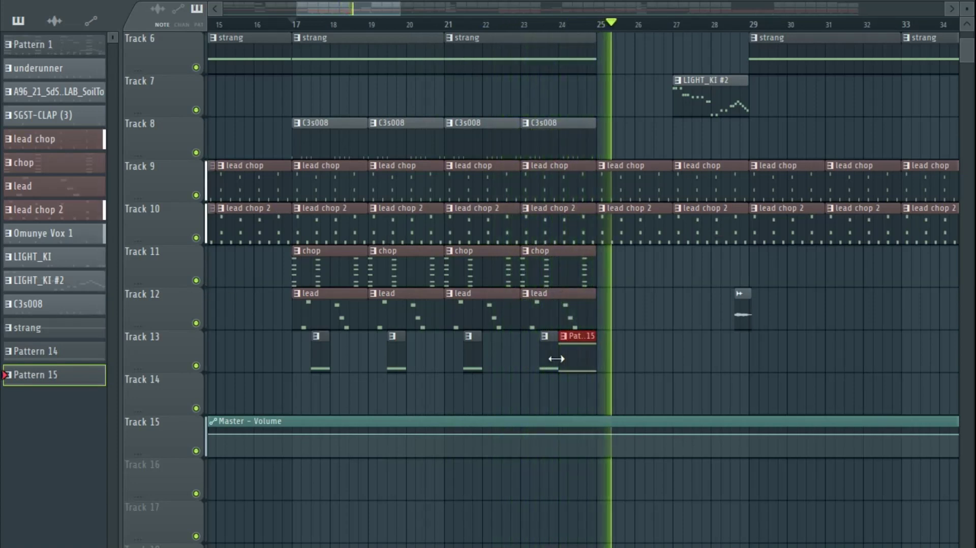
left_click_drag(573, 371, 555, 416)
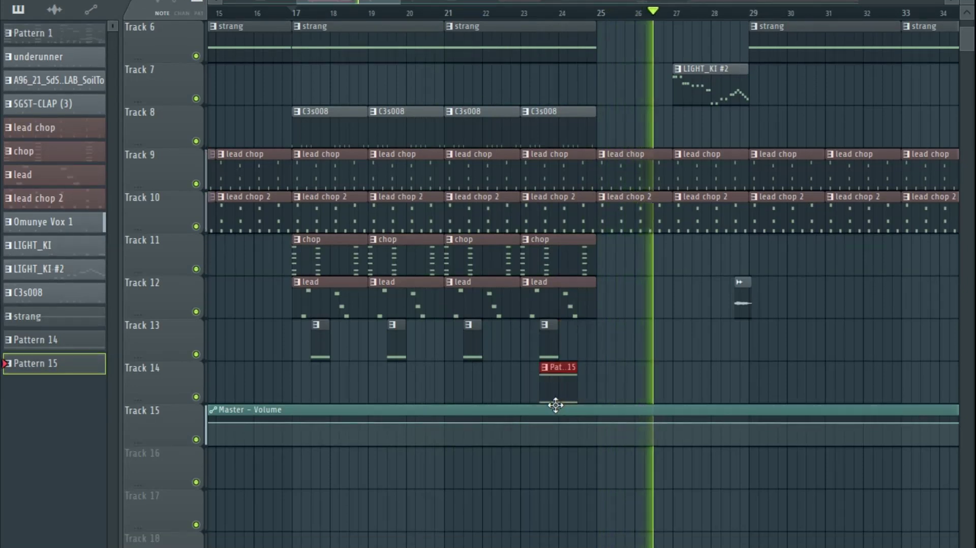
Try a Pattern 15 clip, trimmed to half a bar, in place of the fourth clip on Track 13 and play from bar 23
key("space")
key("space")
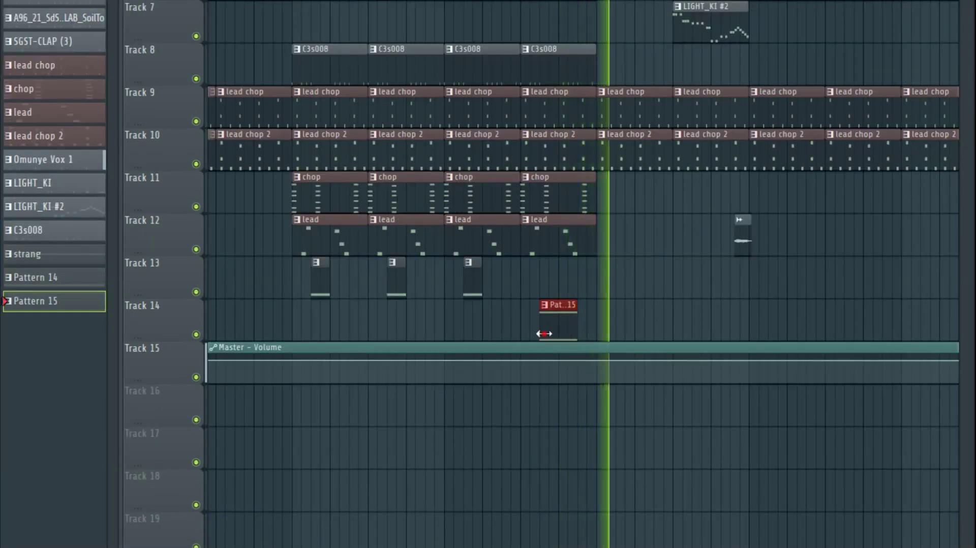
left_click_drag(576, 330, 550, 274)
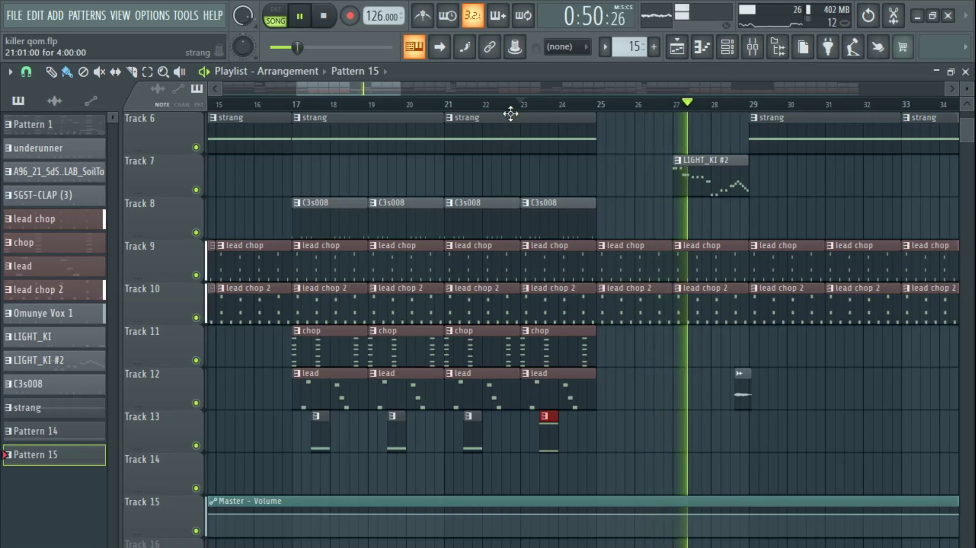
left_click(510, 113)
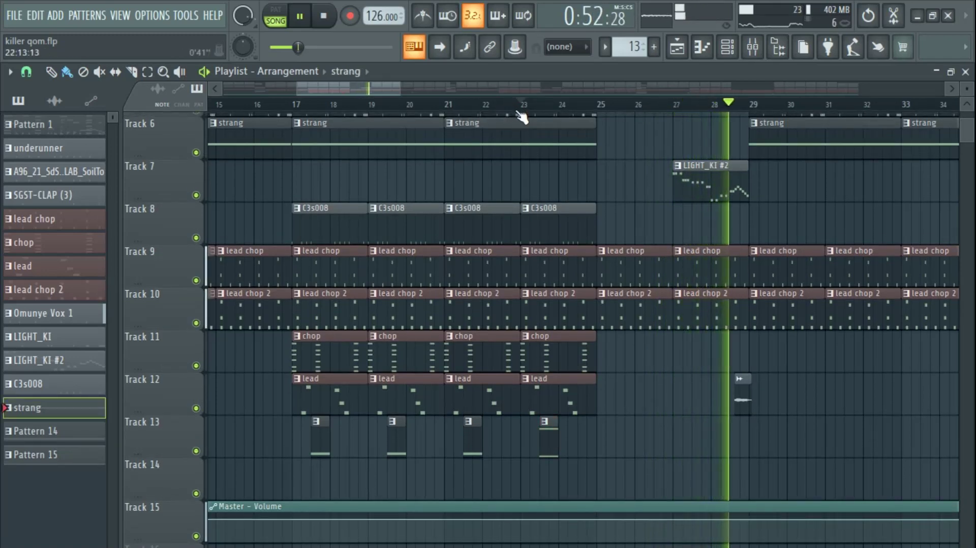
left_click(527, 104)
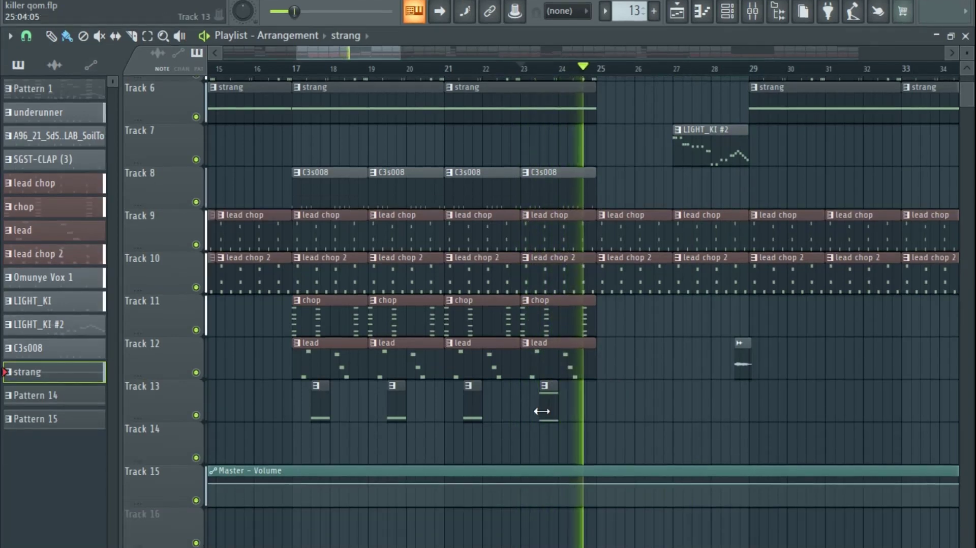
Replace the trimmed Pattern 15 clip in bar 23 of Track 13 with a Pattern 14 clip and stop playback
right_click(547, 438)
left_click(470, 407)
left_click(548, 398)
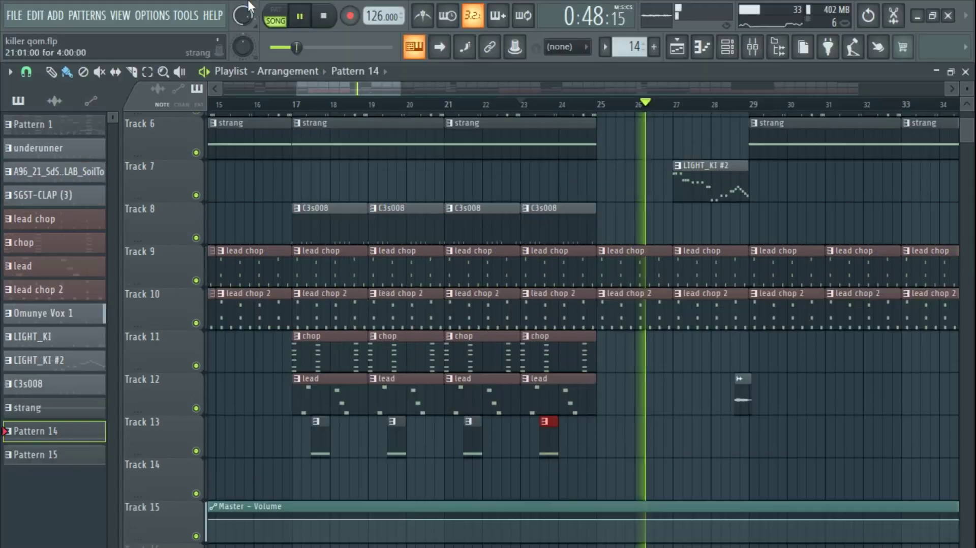
left_click(323, 16)
left_click_drag(401, 91, 819, 91)
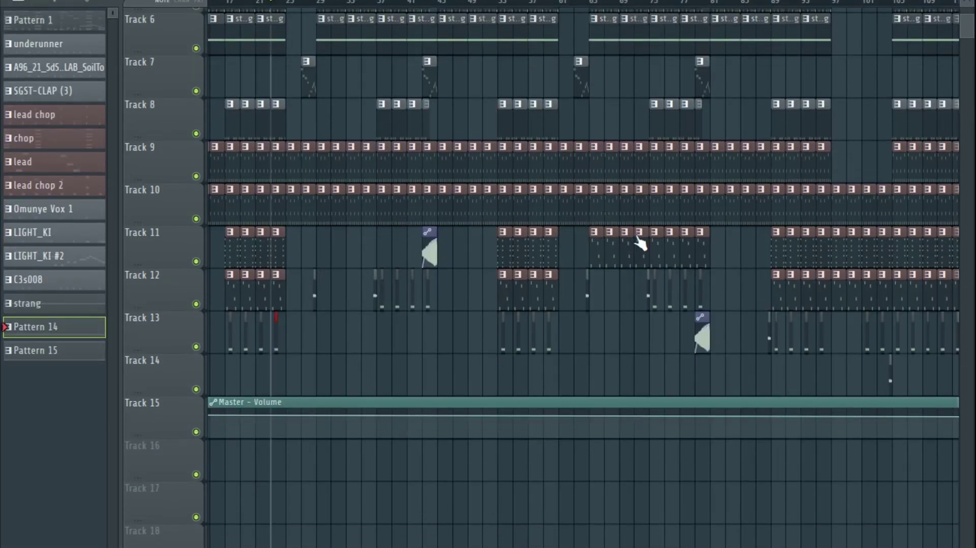
Play the arrangement from bar 28 in song mode and stop playback
scroll(640, 244, "up", 5)
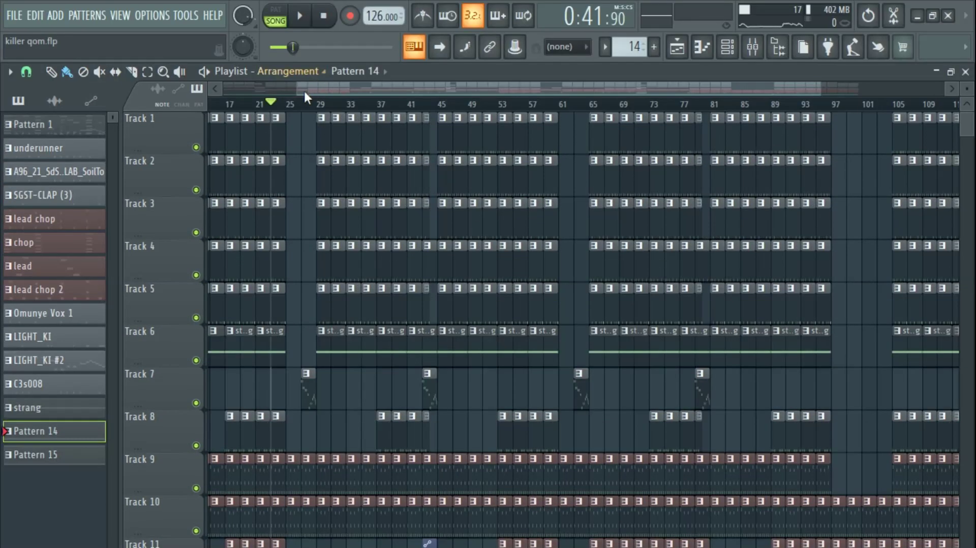
left_click(307, 101)
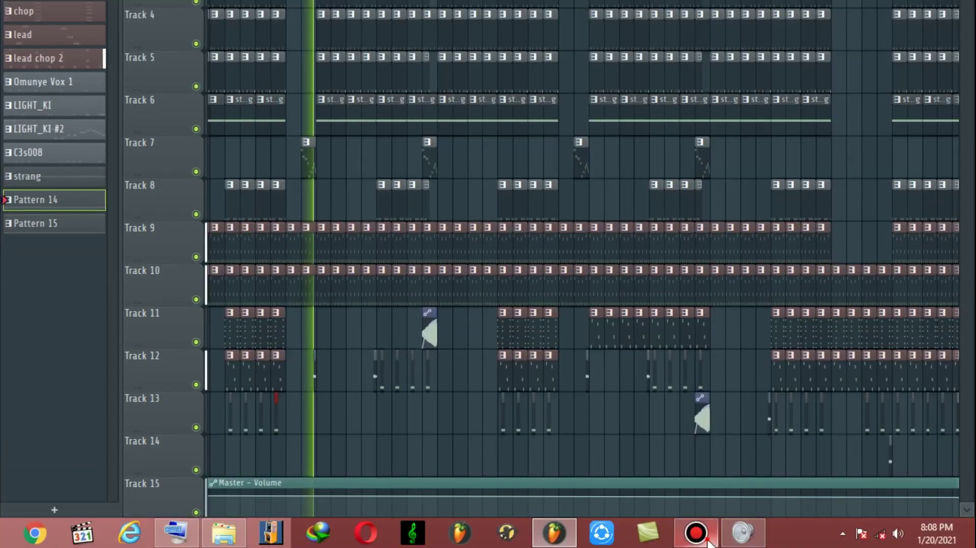
left_click(696, 533)
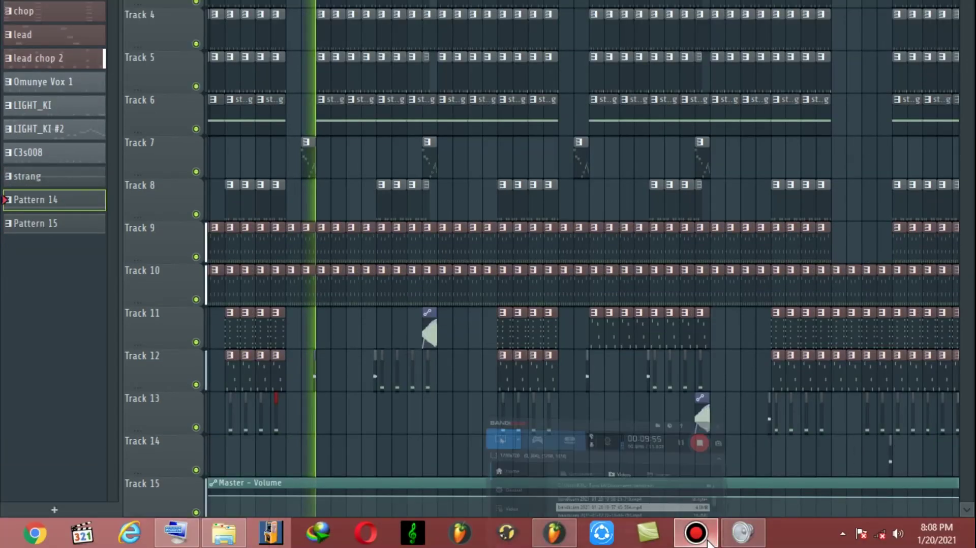
left_click(696, 533)
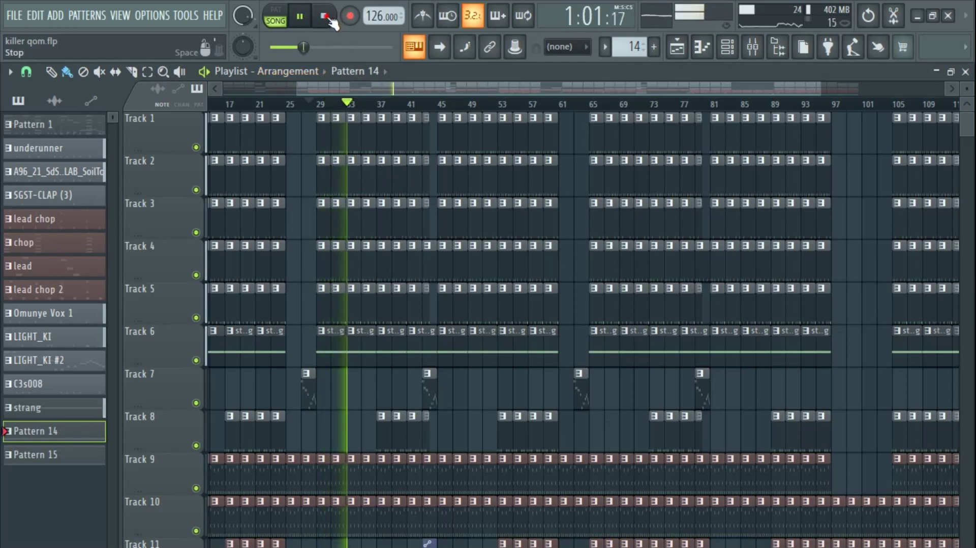
left_click(325, 17)
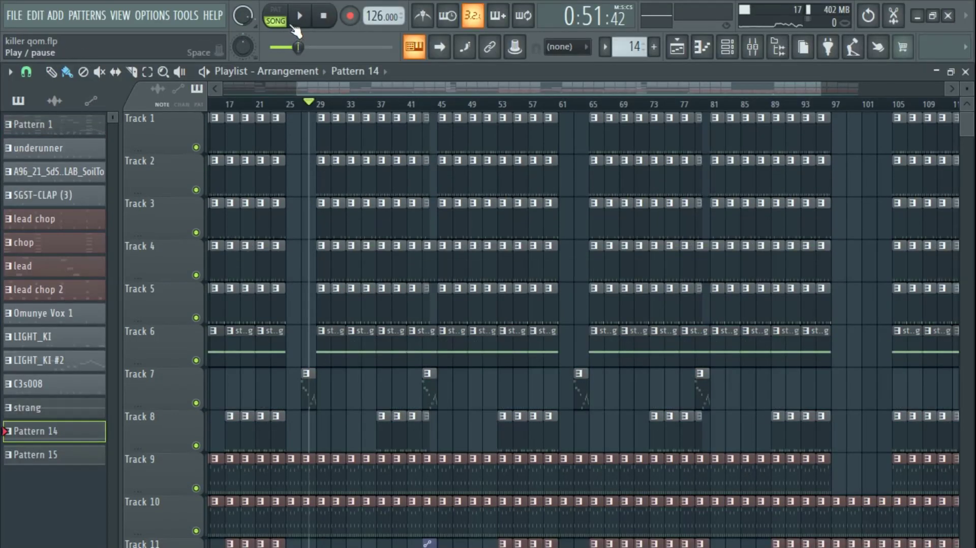
Play the arrangement again from bar 28, jump ahead to bars 38 and 115 to hear those sections, and stop playback
left_click(300, 16)
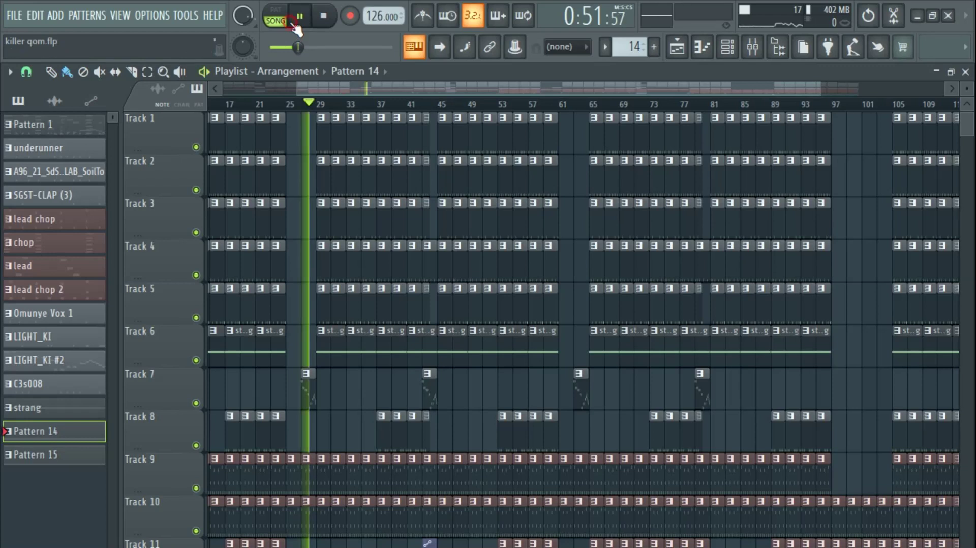
left_click(385, 104)
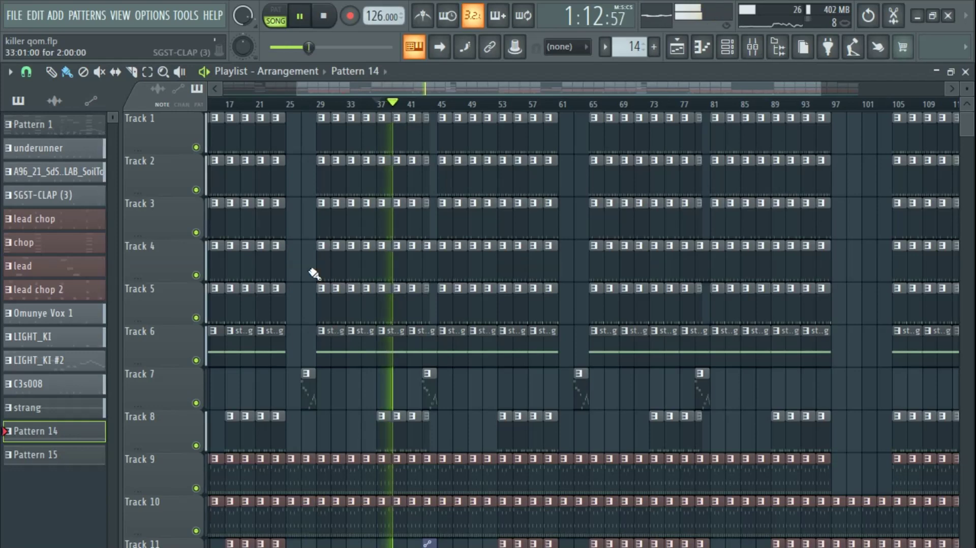
left_click_drag(410, 85, 627, 117)
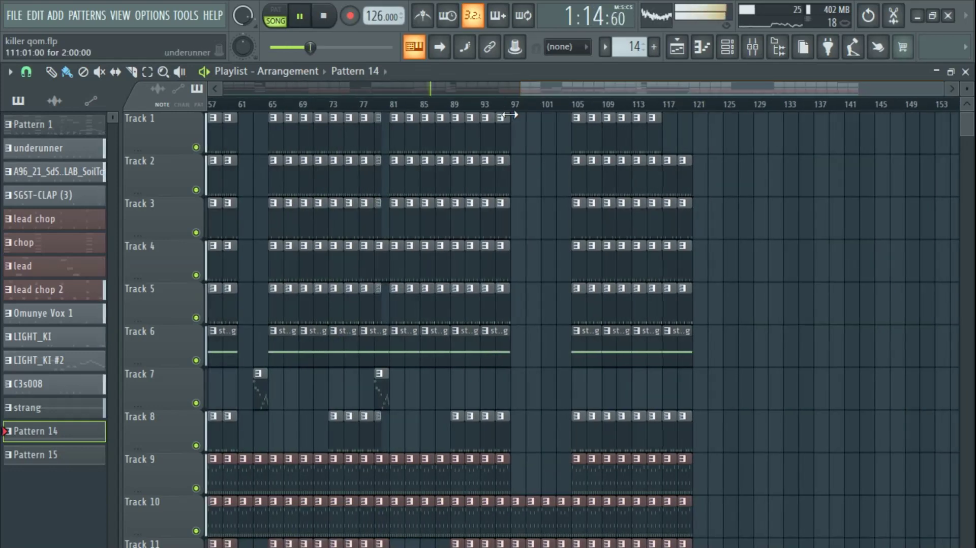
left_click(648, 104)
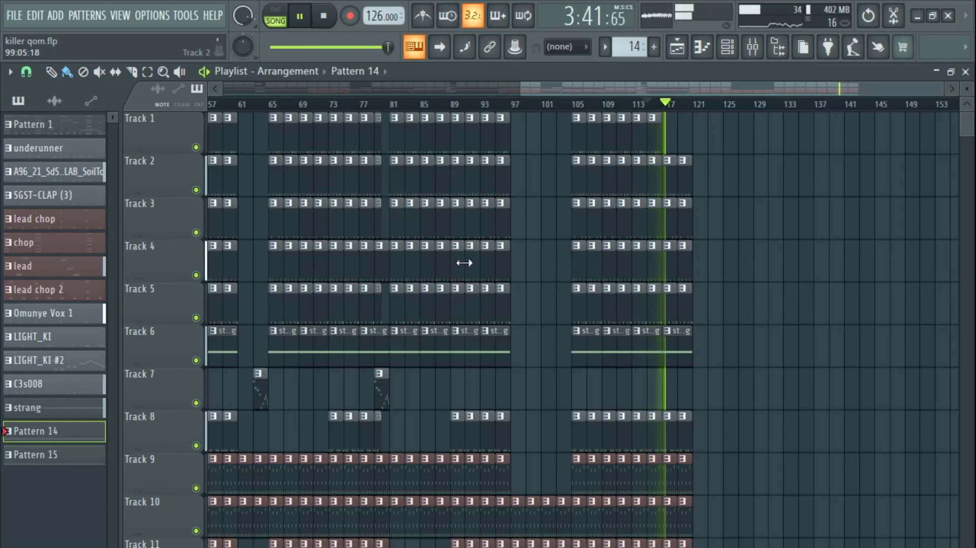
left_click(323, 25)
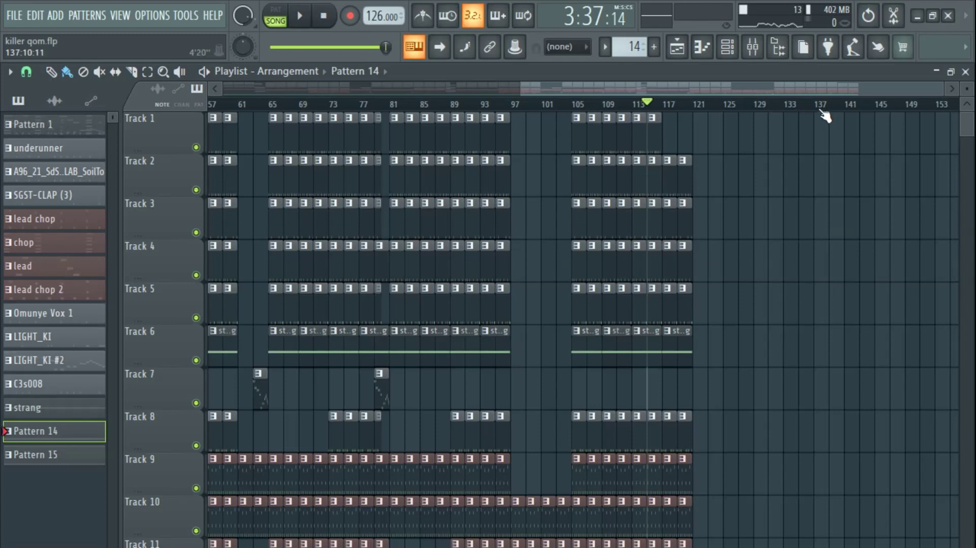
Close the playlist and the piano roll to view the channel rack, and reopen the playlist at the beginning of the arrangement
left_click_drag(831, 89, 251, 96)
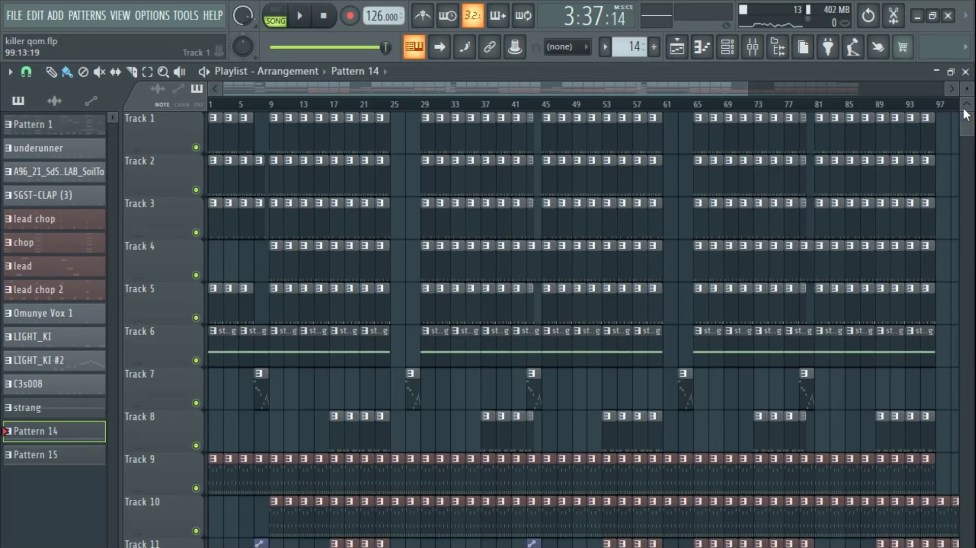
left_click(966, 72)
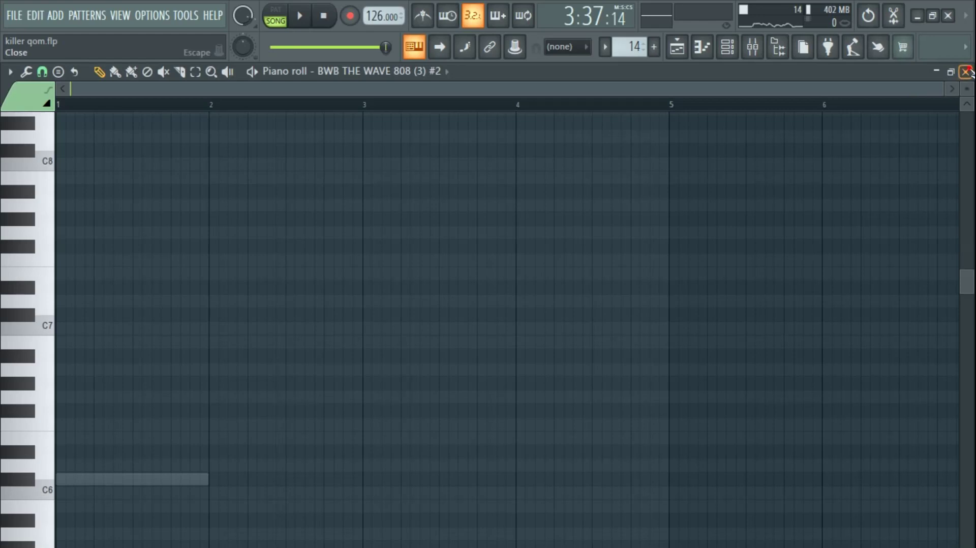
left_click(966, 72)
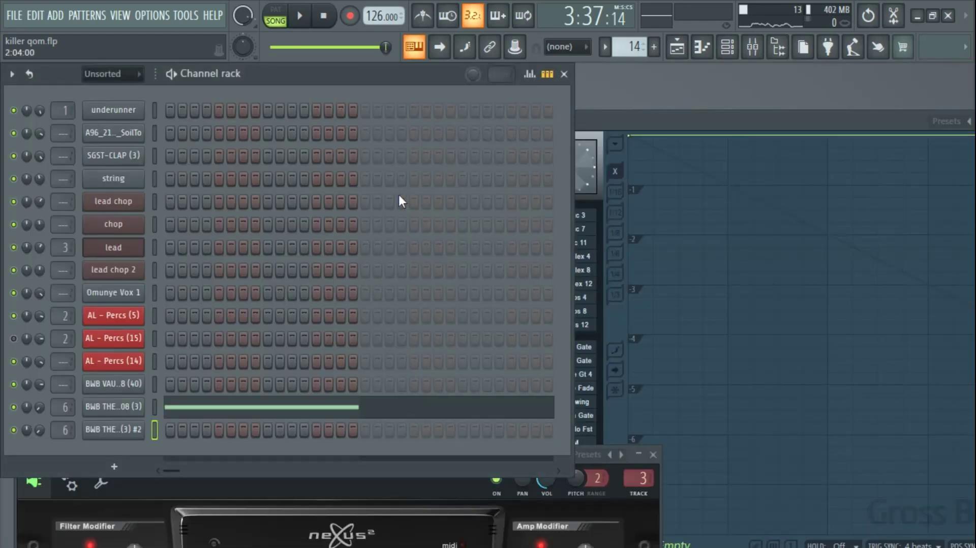
left_click(679, 47)
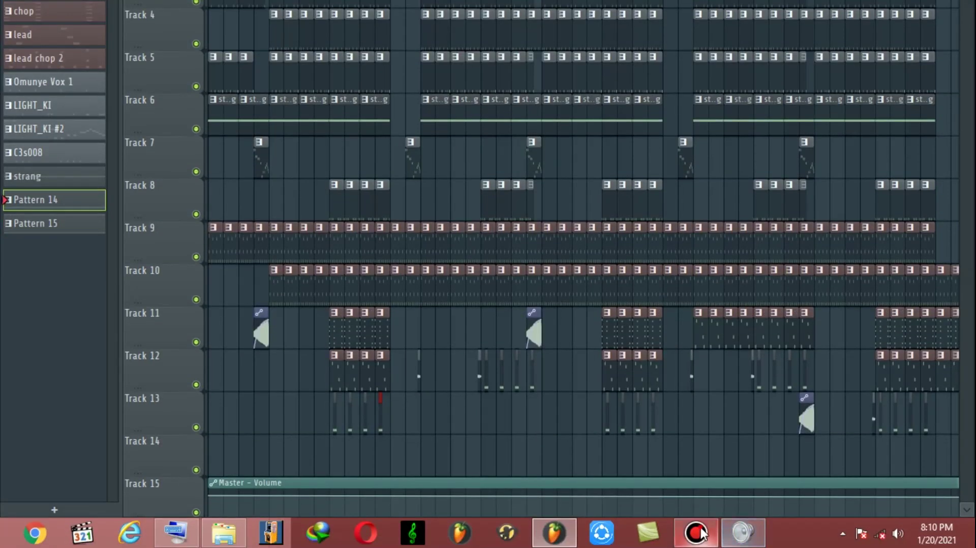
Switch to Bandicam and stop the screen recording
left_click(700, 533)
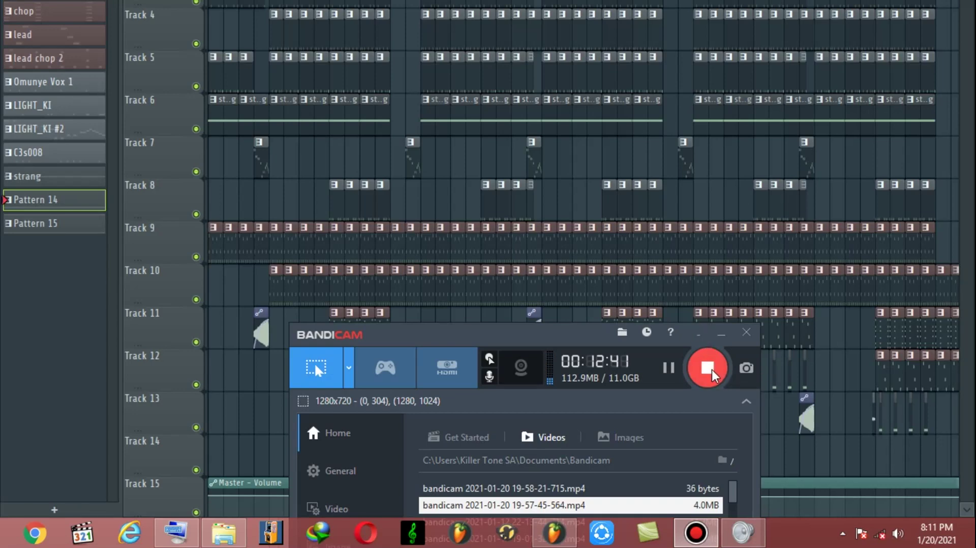
left_click(709, 370)
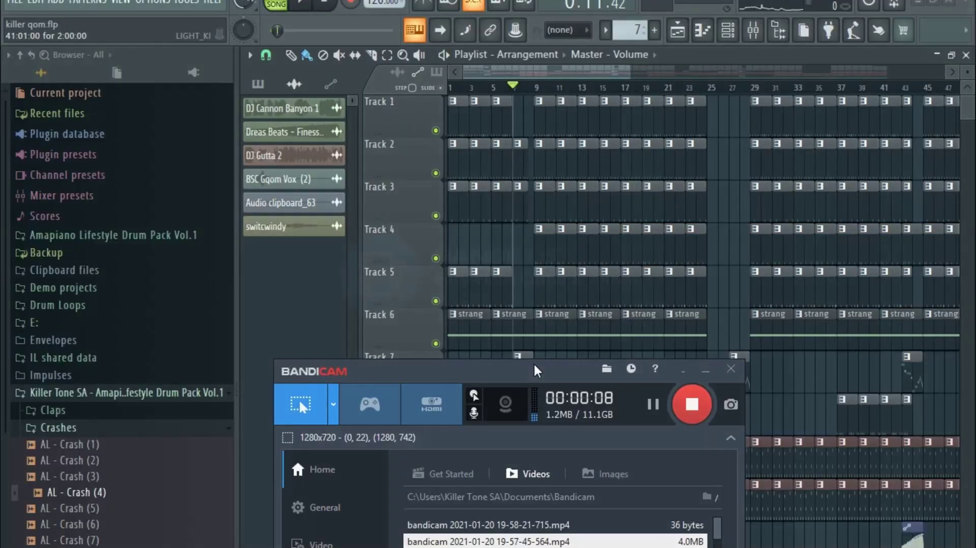